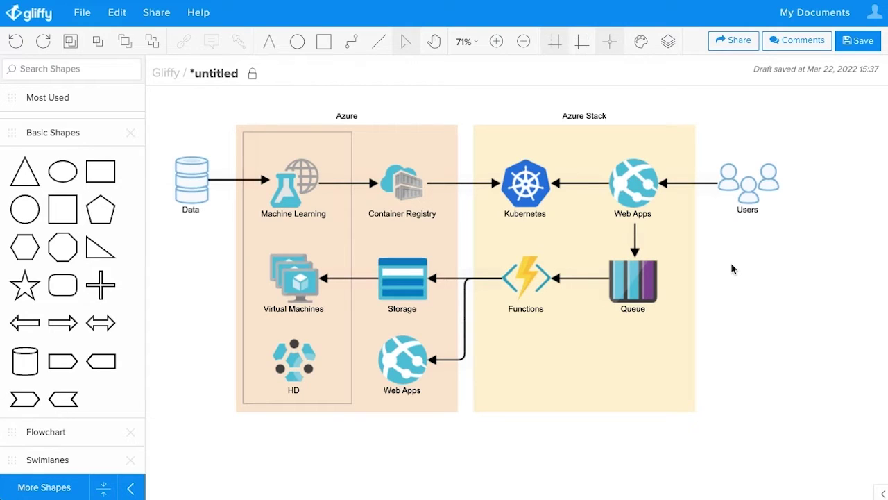
Create a new network diagram, discarding the recovered draft.
{"action": "left_click", "coordinate": [84, 14]}
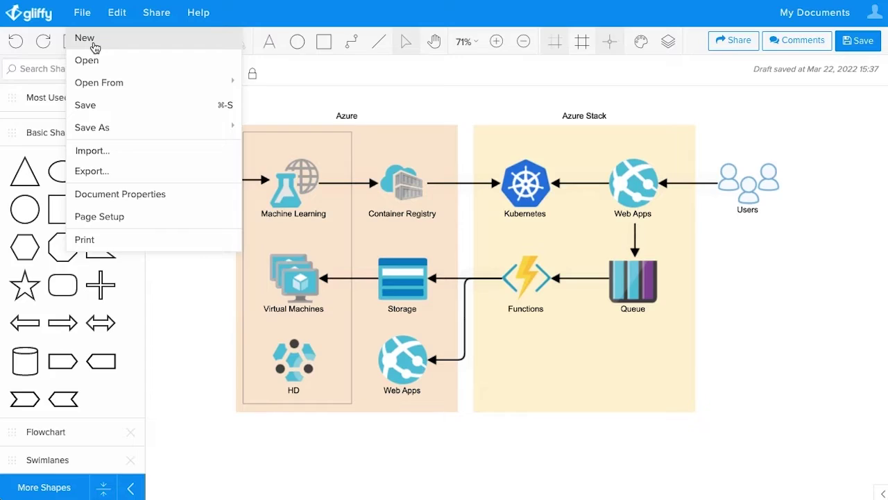
{"action": "left_click", "coordinate": [94, 46]}
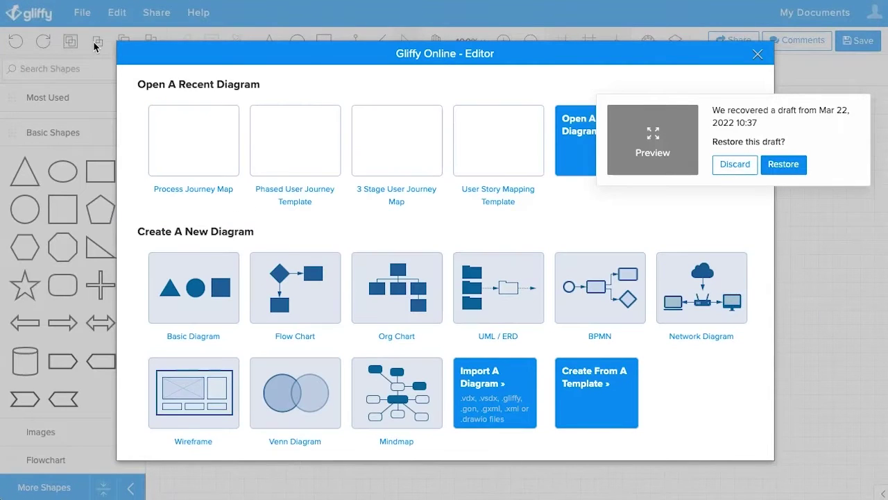
{"action": "left_click", "coordinate": [743, 165]}
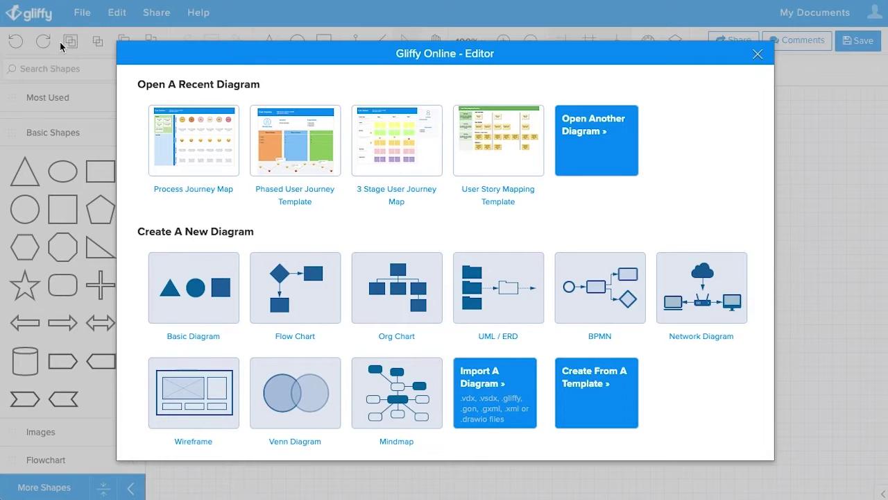
{"action": "left_click", "coordinate": [718, 306]}
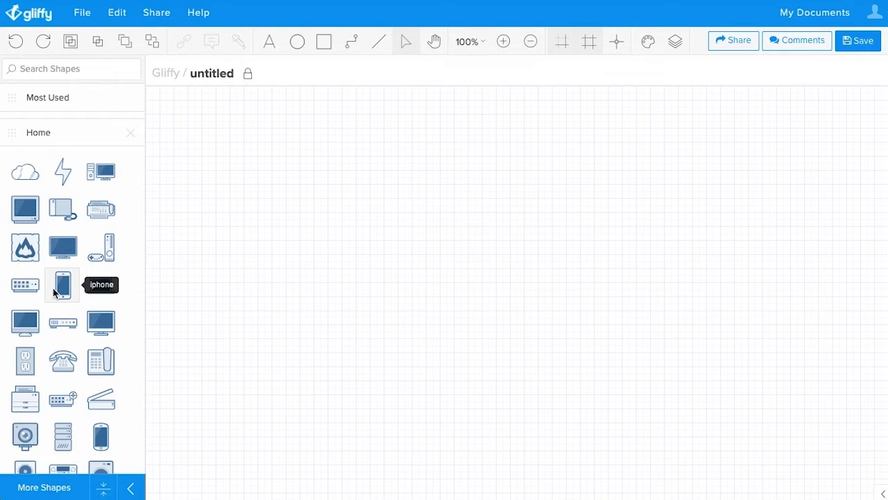
Add the Microsoft Azure Icons library to the available shapes.
{"action": "left_click", "coordinate": [39, 494]}
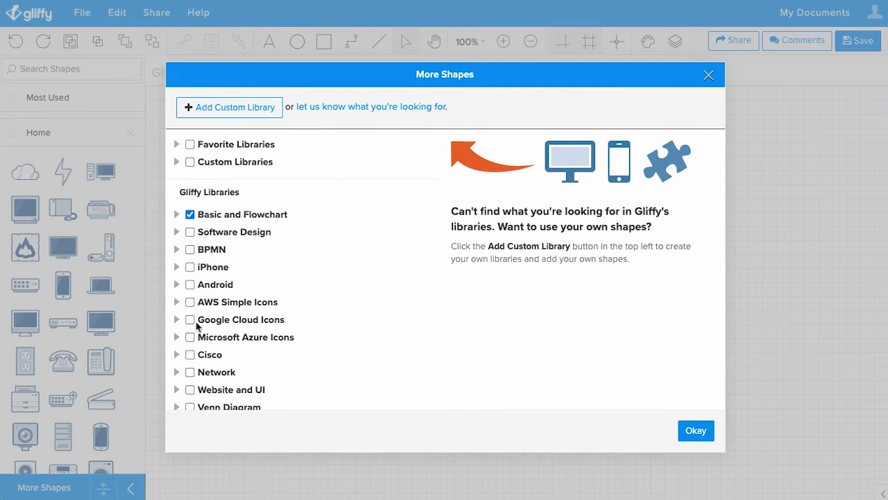
{"action": "left_click", "coordinate": [190, 337]}
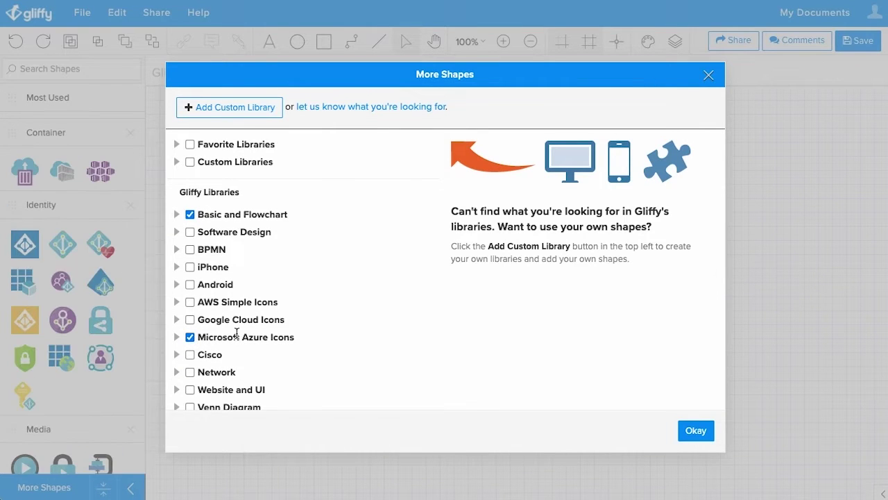
{"action": "left_click", "coordinate": [696, 430]}
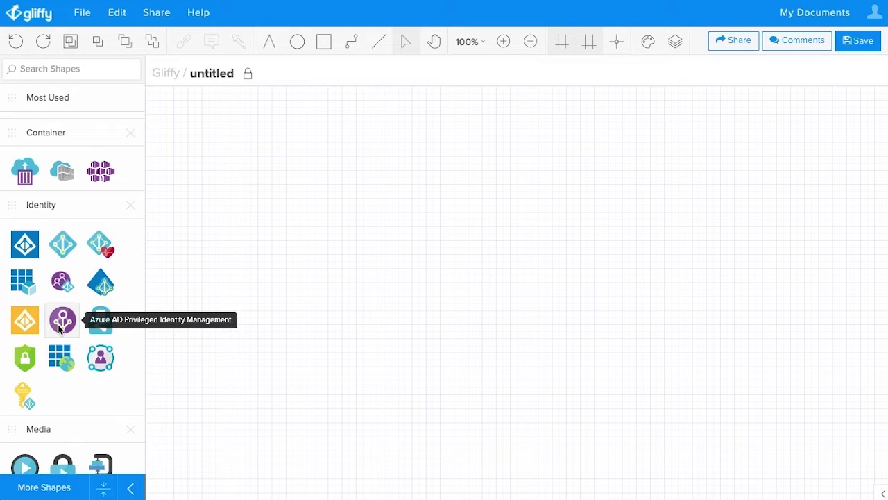
Draw a tall rectangle about 454 px high on the canvas and label it "On-Premises".
{"action": "left_click", "coordinate": [324, 43]}
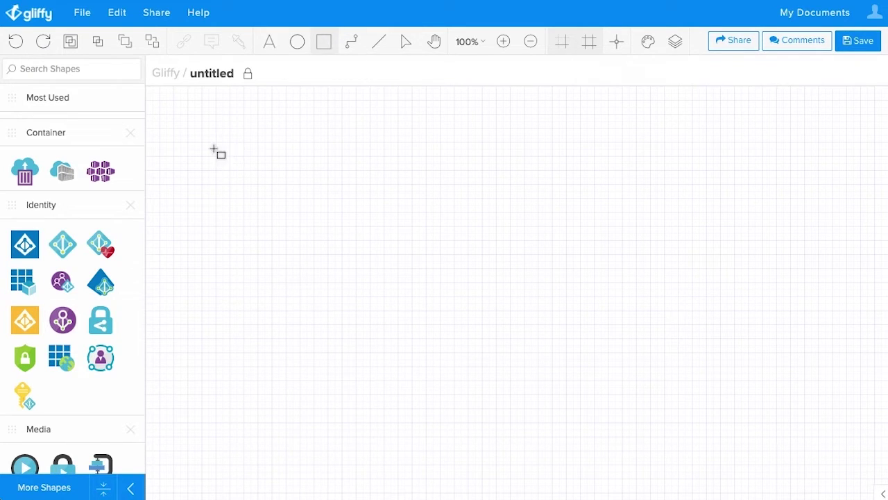
{"action": "left_click_drag", "start_coordinate": [198, 136], "coordinate": [403, 453]}
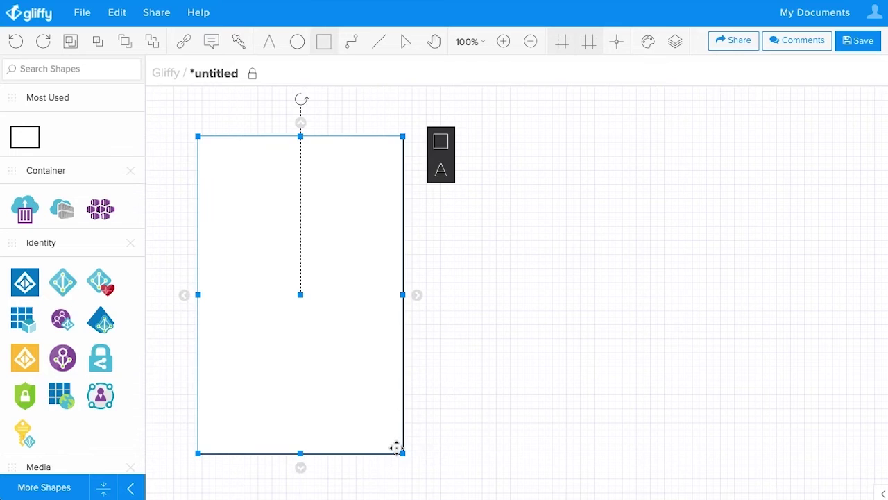
{"action": "type", "text": "On Premises"}
{"action": "left_click", "coordinate": [291, 294]}
{"action": "key", "text": "BackSpace"}
{"action": "type", "text": "-"}
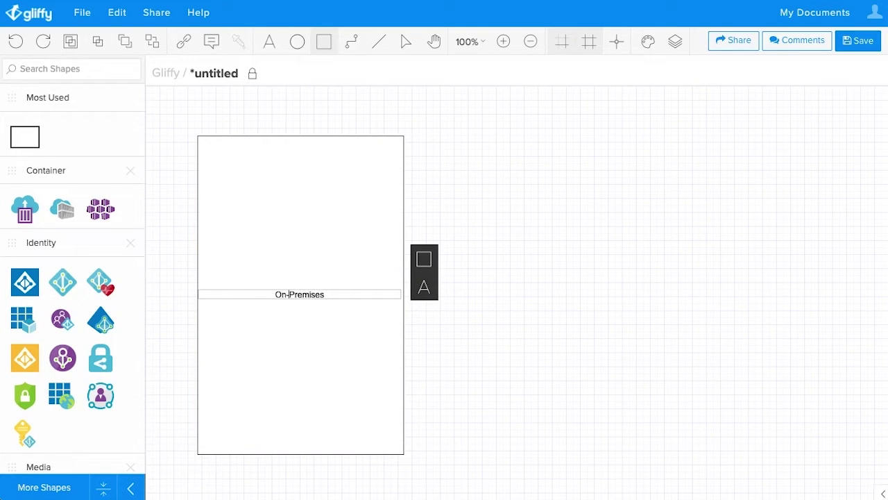
Duplicate the On-Premises rectangle, place the copy beside it with a small gap, and label the copy "Azure Cloud".
{"action": "left_click", "coordinate": [340, 152]}
{"action": "key", "text": "ctrl+d"}
{"action": "left_click_drag", "start_coordinate": [340, 152], "coordinate": [555, 162]}
{"action": "type", "text": "Azure Cloud"}
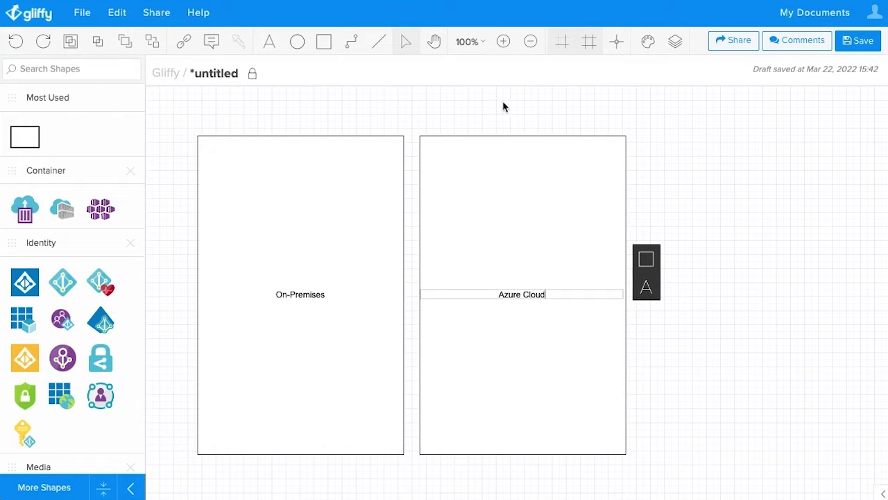
Place the labels of both rectangles above their shapes and make them bold.
{"action": "left_click", "coordinate": [347, 174]}
{"action": "left_click", "coordinate": [539, 198], "text": "shift"}
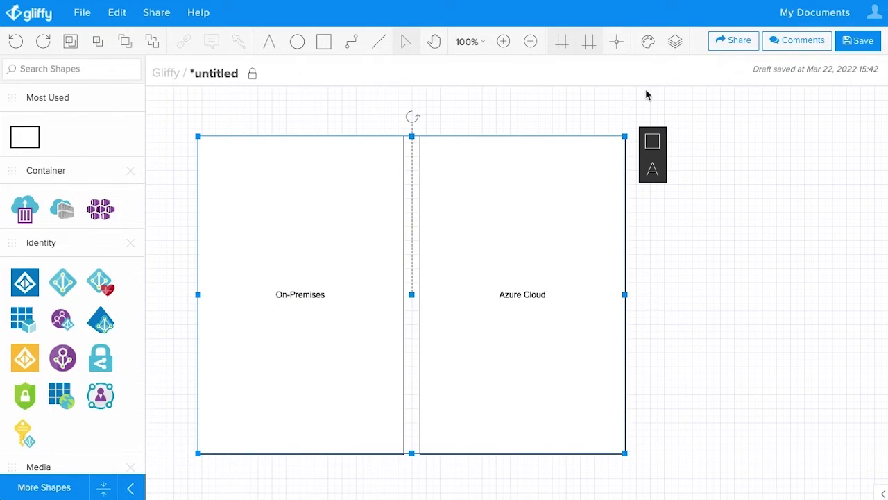
{"action": "left_click", "coordinate": [653, 182]}
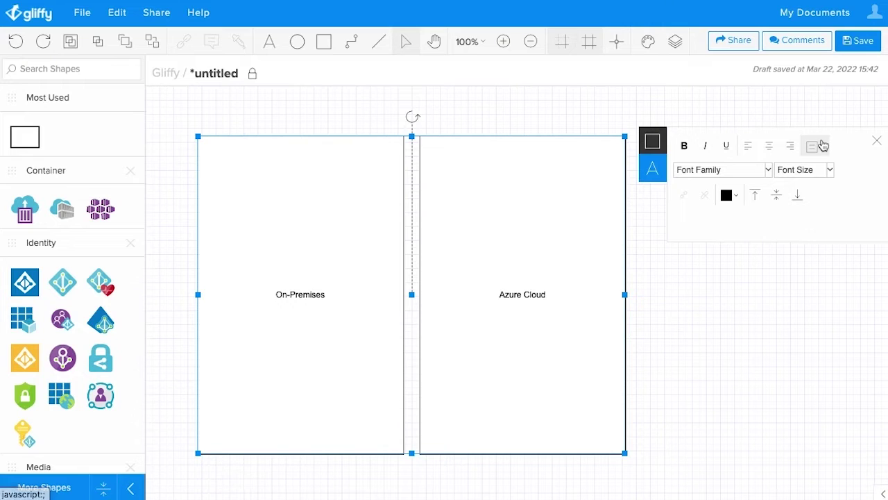
{"action": "left_click", "coordinate": [816, 146]}
{"action": "left_click", "coordinate": [847, 205]}
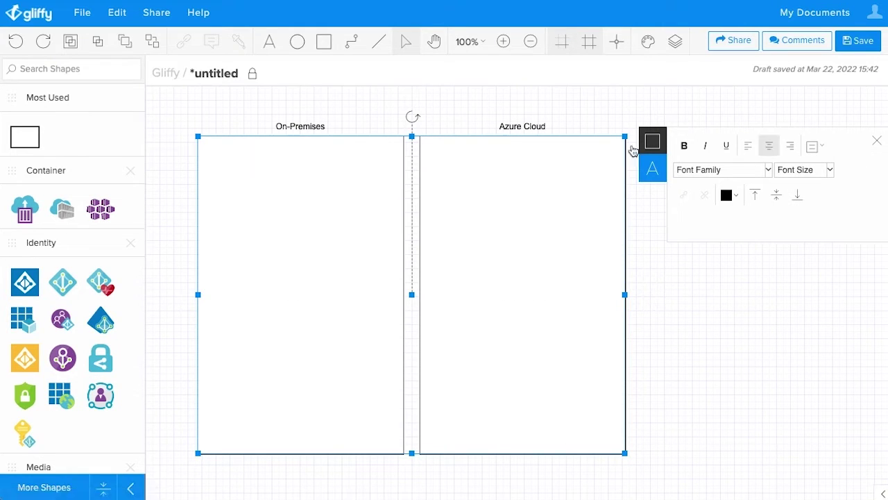
{"action": "left_click", "coordinate": [684, 146]}
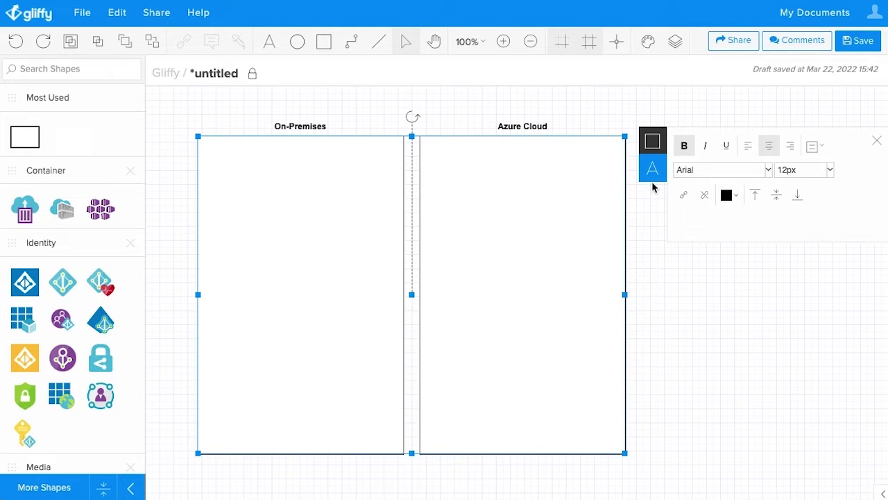
Remove the outlines of both rectangles and fill them with light yellow.
{"action": "left_click", "coordinate": [653, 140]}
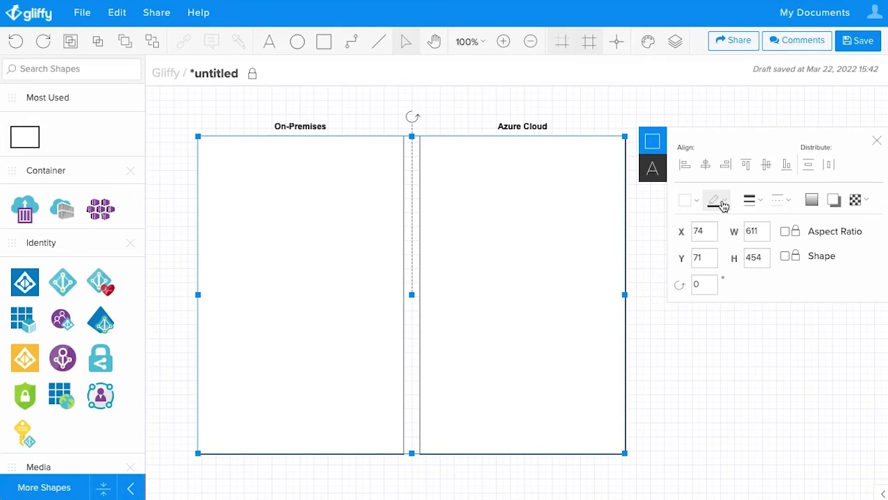
{"action": "mouse_move", "coordinate": [756, 207]}
{"action": "left_click", "coordinate": [755, 222]}
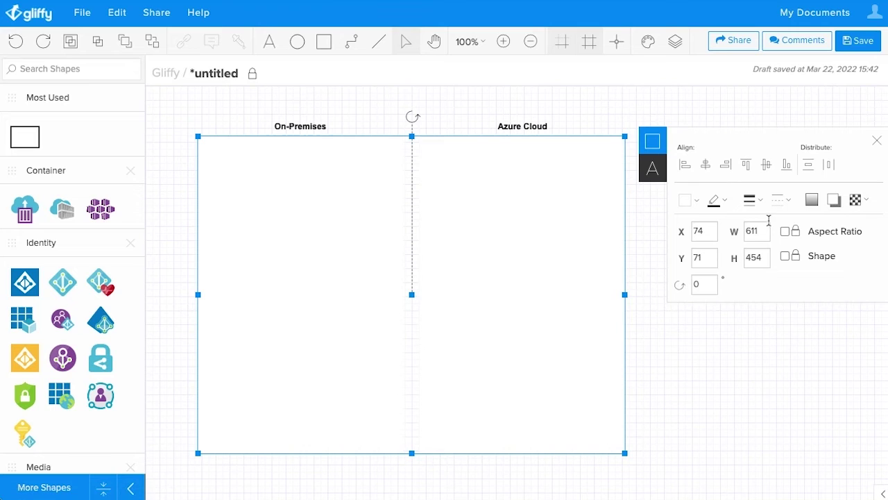
{"action": "mouse_move", "coordinate": [691, 203]}
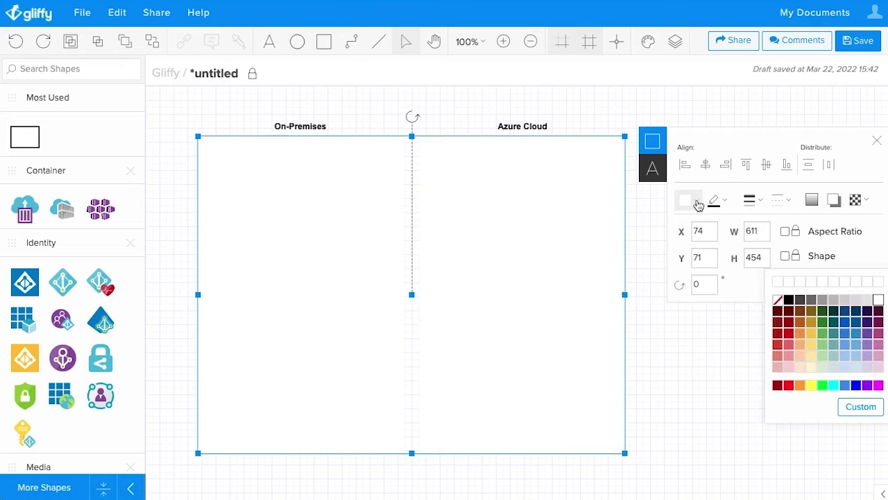
{"action": "left_click", "coordinate": [811, 367]}
{"action": "left_click", "coordinate": [765, 417]}
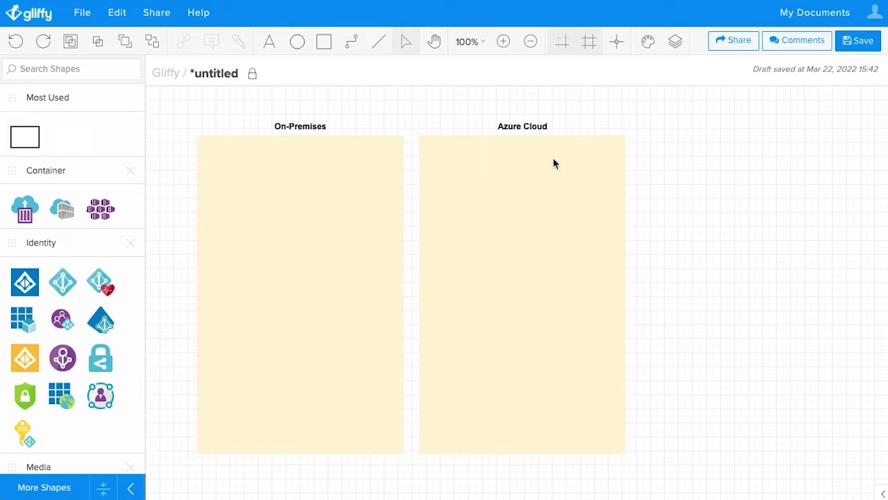
Add a second layer, rename Layer 0 to "Base" and name the new layer "Services".
{"action": "left_click", "coordinate": [674, 40]}
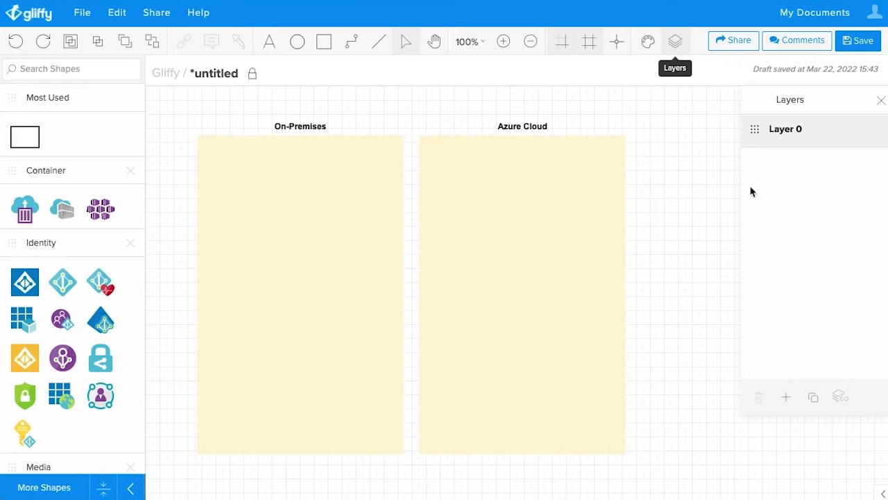
{"action": "left_click", "coordinate": [788, 400]}
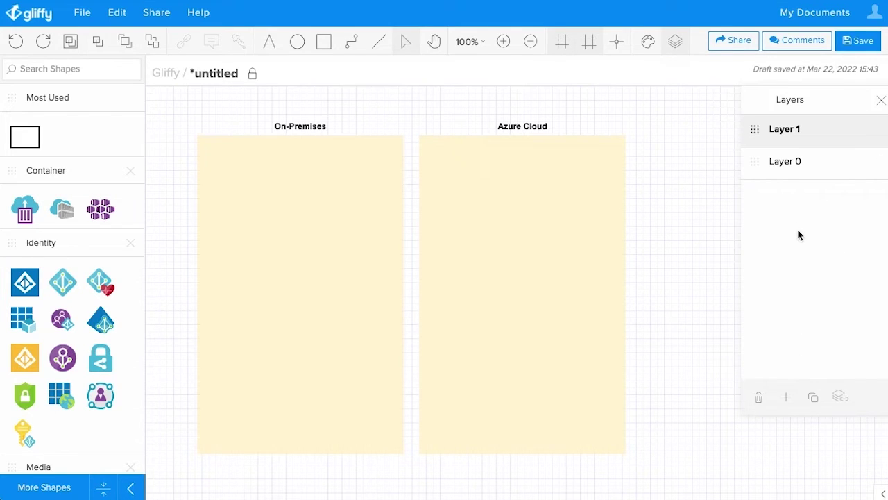
{"action": "double_click", "coordinate": [783, 161]}
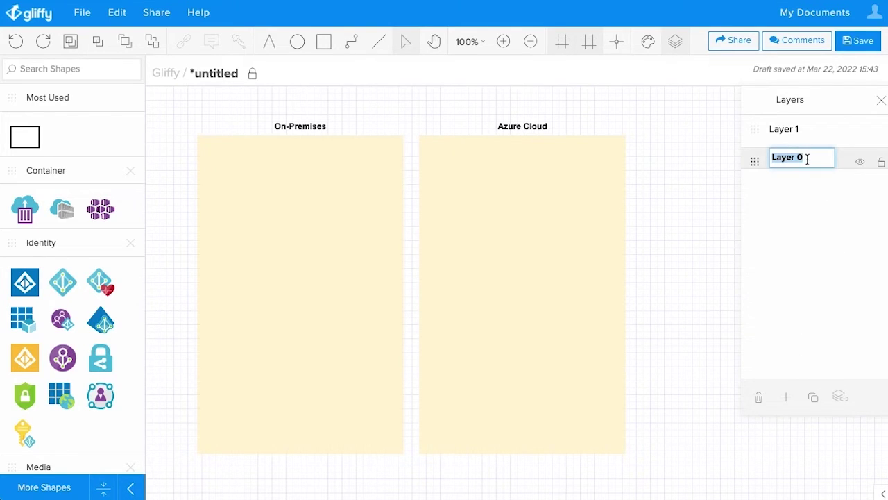
{"action": "type", "text": "Base"}
{"action": "key", "text": "Return"}
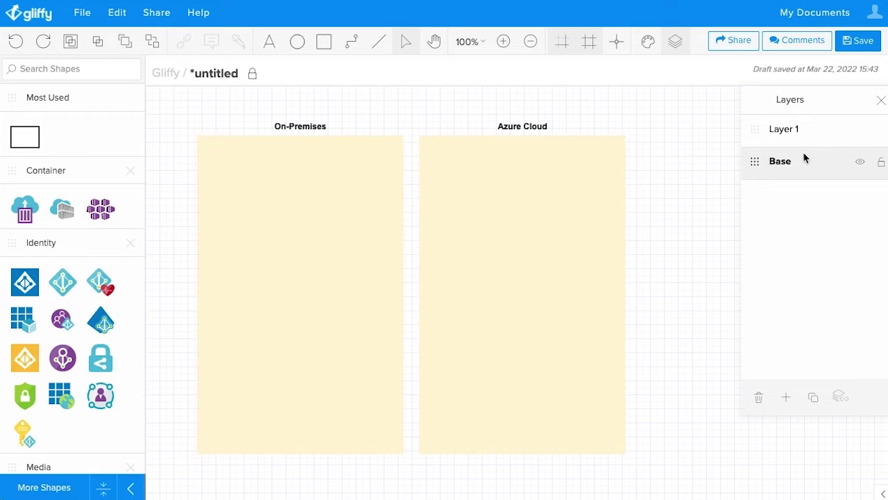
{"action": "double_click", "coordinate": [795, 132]}
{"action": "type", "text": "Services"}
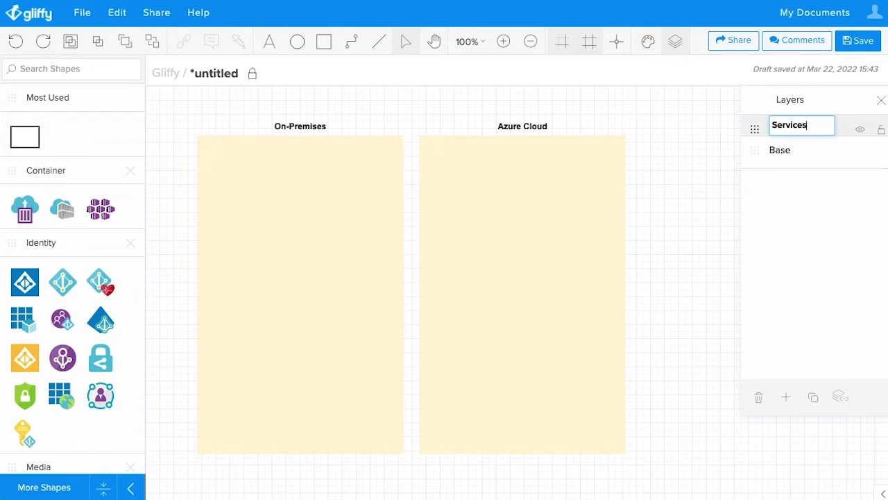
{"action": "key", "text": "Return"}
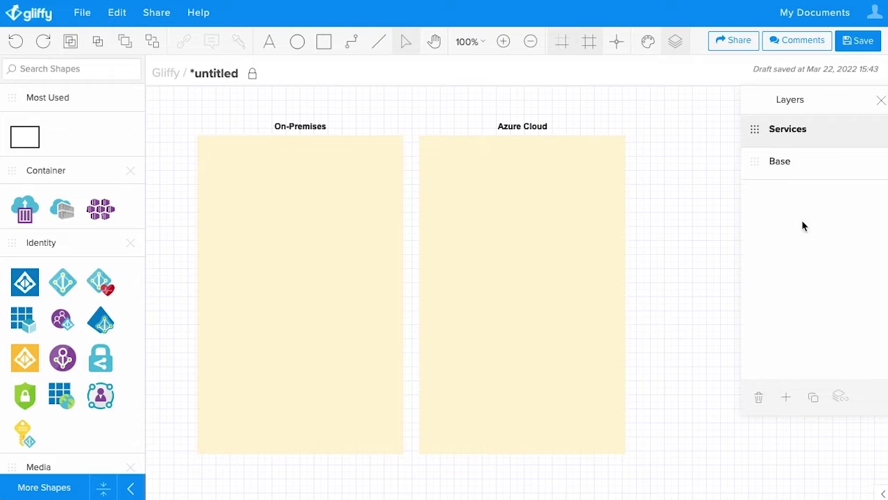
Lock the Base layer and try to move the Azure Cloud rectangle.
{"action": "left_click", "coordinate": [814, 170]}
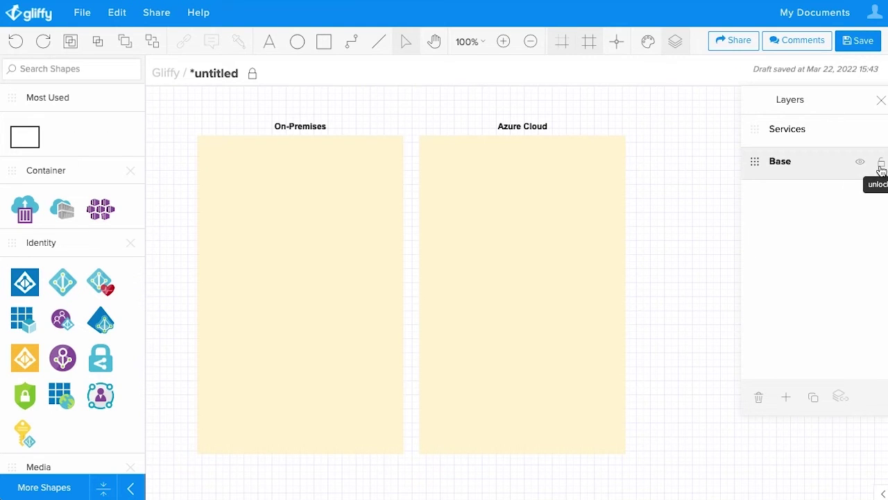
{"action": "left_click_drag", "start_coordinate": [475, 226], "coordinate": [456, 242]}
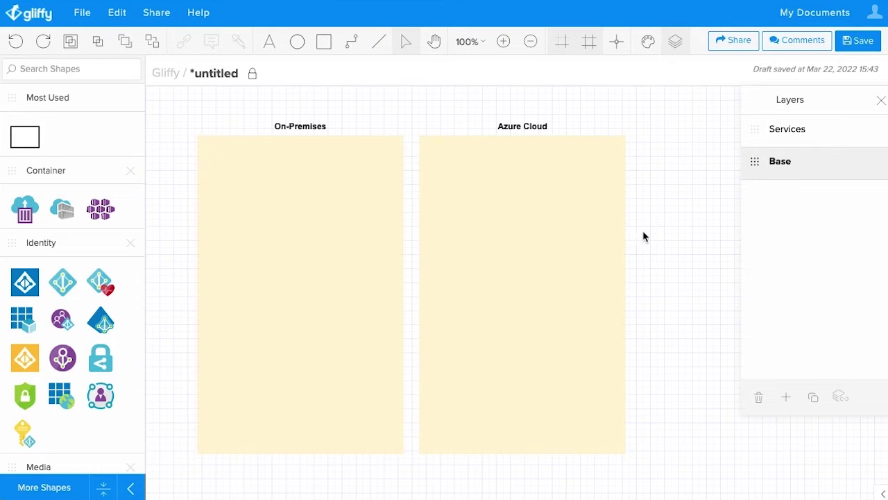
{"action": "left_click", "coordinate": [881, 100]}
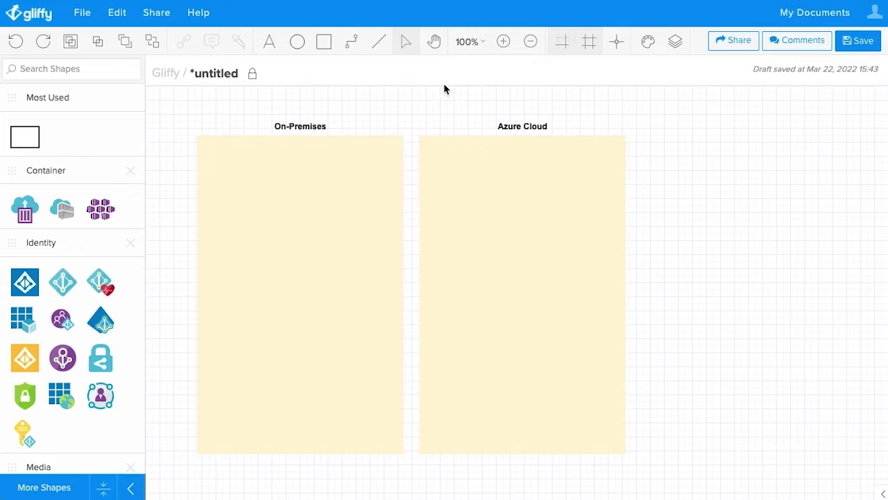
Search the shape libraries for "machine learning".
{"action": "left_click", "coordinate": [85, 68]}
{"action": "type", "text": "machine "}
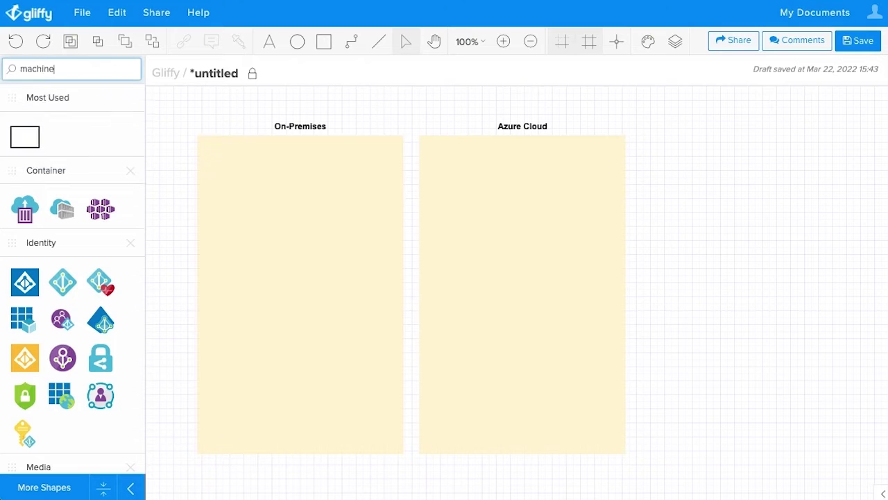
{"action": "type", "text": "learning"}
{"action": "key", "text": "Return"}
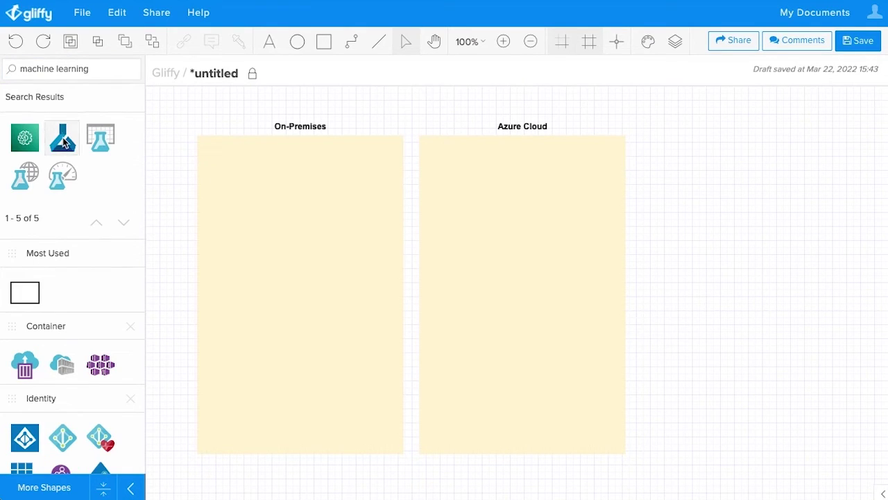
Place the blue Azure machine learning icon midway down the Azure Cloud rectangle and label it "Azure Machine Learning".
{"action": "left_click_drag", "start_coordinate": [62, 141], "coordinate": [499, 274]}
{"action": "type", "text": "Azure"}
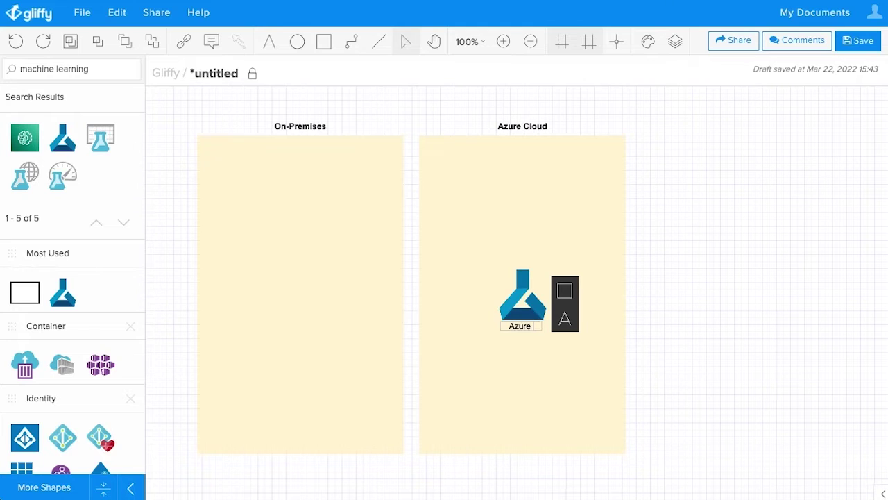
{"action": "type", "text": " Machine Learning"}
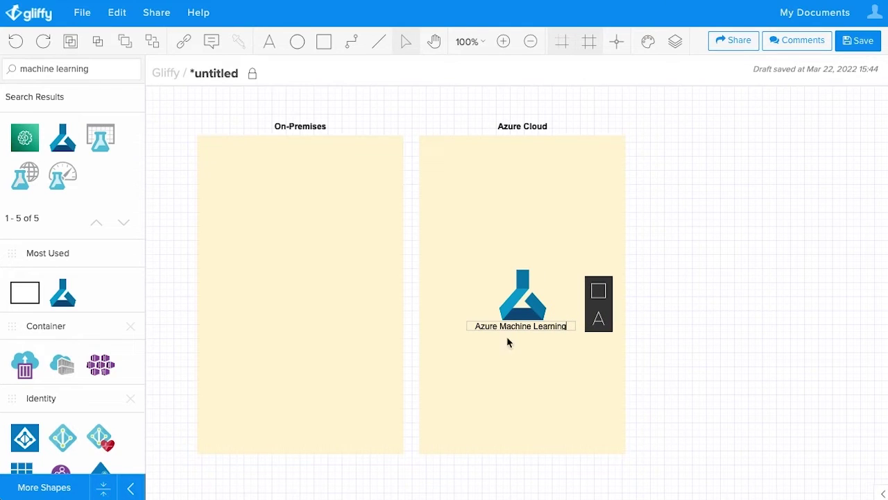
{"action": "left_click", "coordinate": [708, 325]}
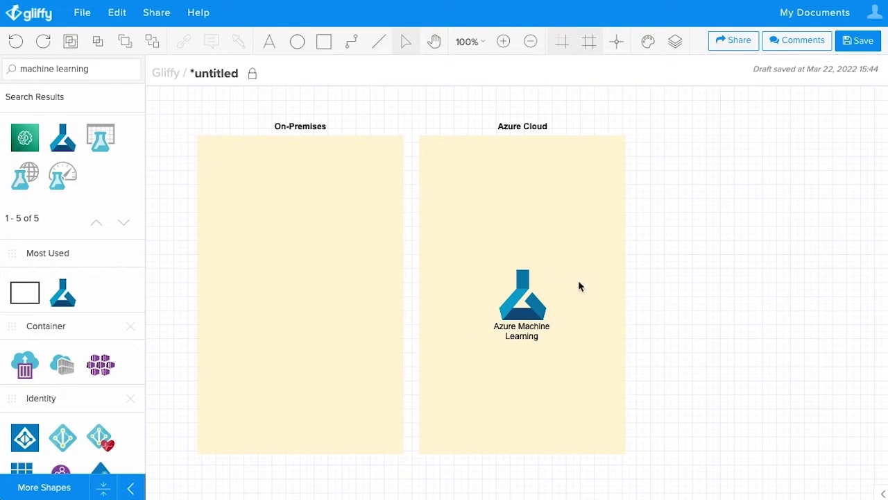
Search the shape libraries for "azure container".
{"action": "left_click", "coordinate": [108, 72]}
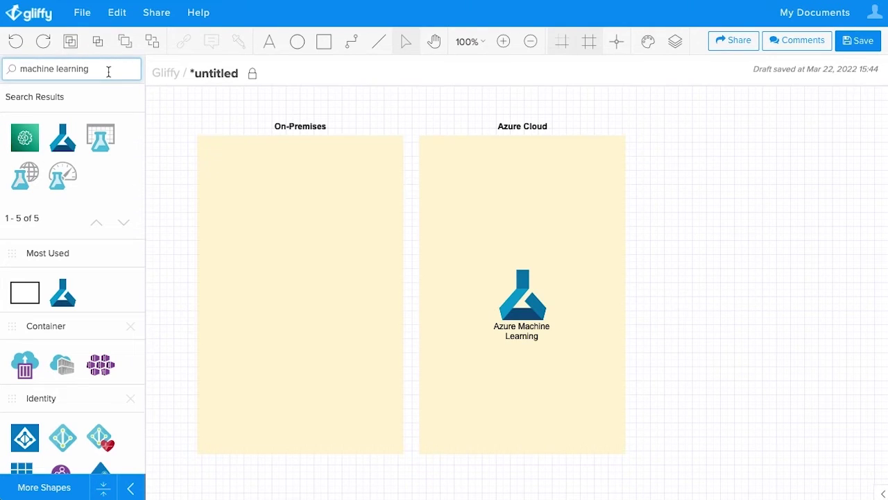
{"action": "left_click_drag", "start_coordinate": [108, 72], "coordinate": [15, 72]}
{"action": "key", "text": "BackSpace"}
{"action": "type", "text": "azure container"}
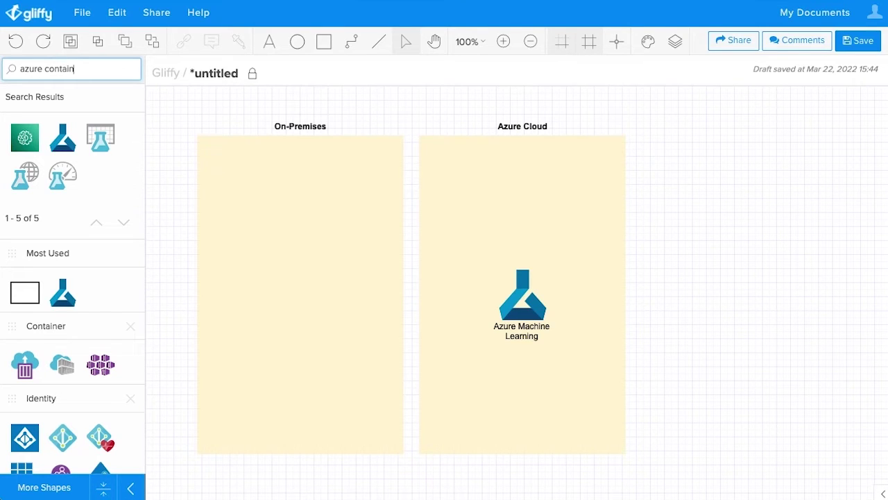
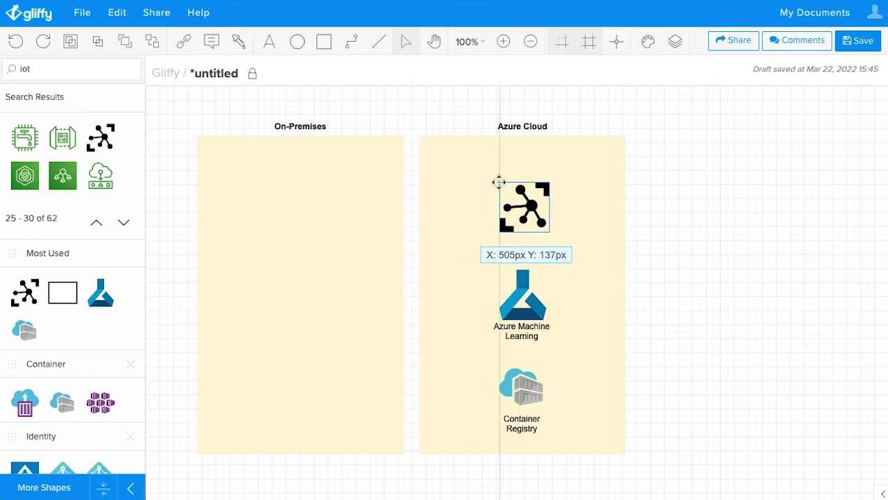
Label the black IoT icon above Azure Machine Learning "IoT Hub".
{"action": "type", "text": "IoT Hub"}
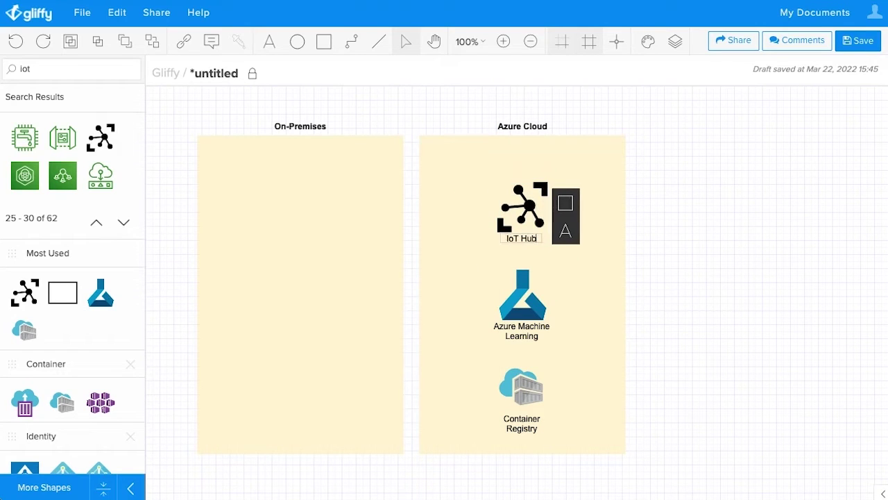
{"action": "left_click", "coordinate": [712, 228]}
Place the purple and blue blob storage icon beside IoT Hub in the Azure Cloud rectangle and label it "Blog Storage".
{"action": "scroll", "coordinate": [30, 168], "scroll_direction": "down", "scroll_amount": 10}
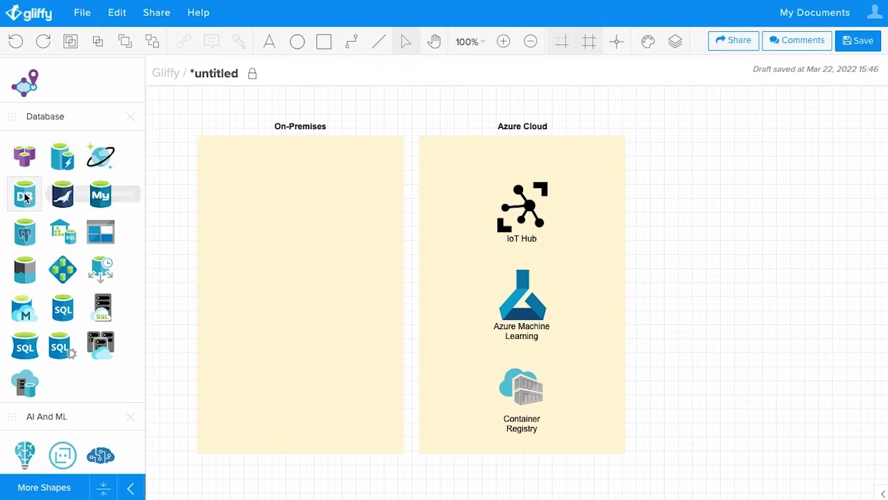
{"action": "scroll", "coordinate": [20, 359], "scroll_direction": "down", "scroll_amount": 5}
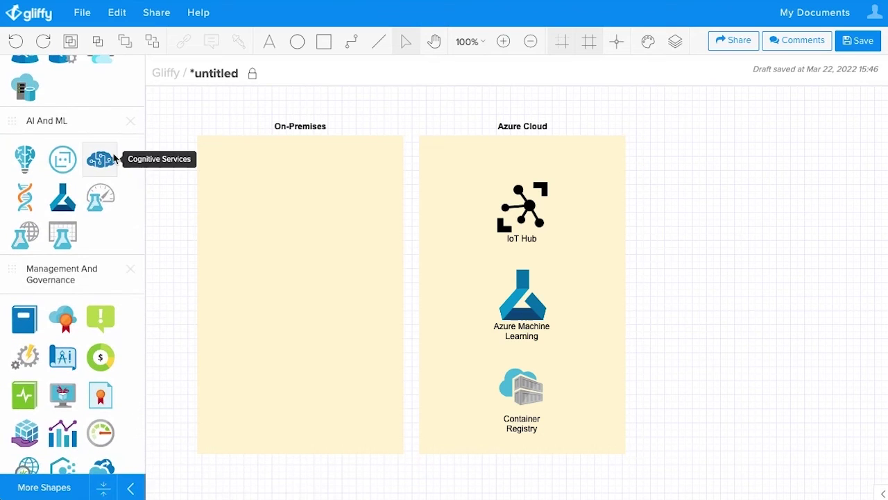
{"action": "scroll", "coordinate": [67, 229], "scroll_direction": "down", "scroll_amount": 5}
{"action": "scroll", "coordinate": [67, 272], "scroll_direction": "down", "scroll_amount": 10}
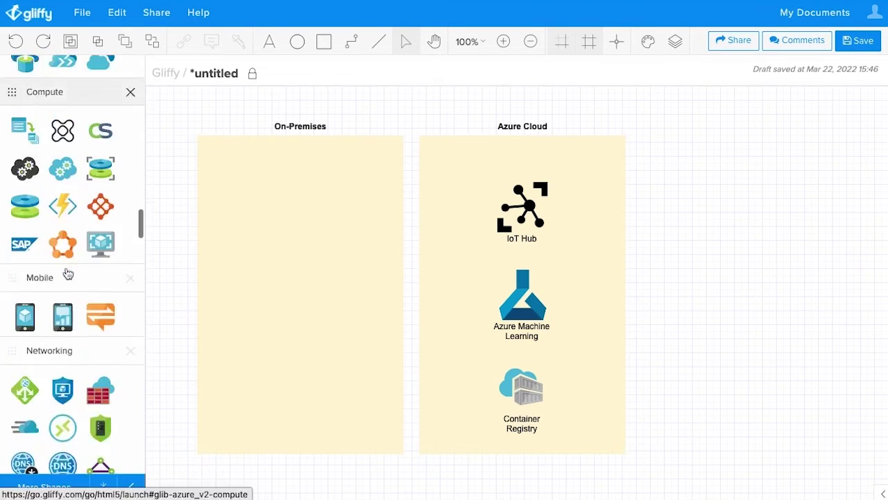
{"action": "left_click_drag", "start_coordinate": [63, 215], "coordinate": [417, 190]}
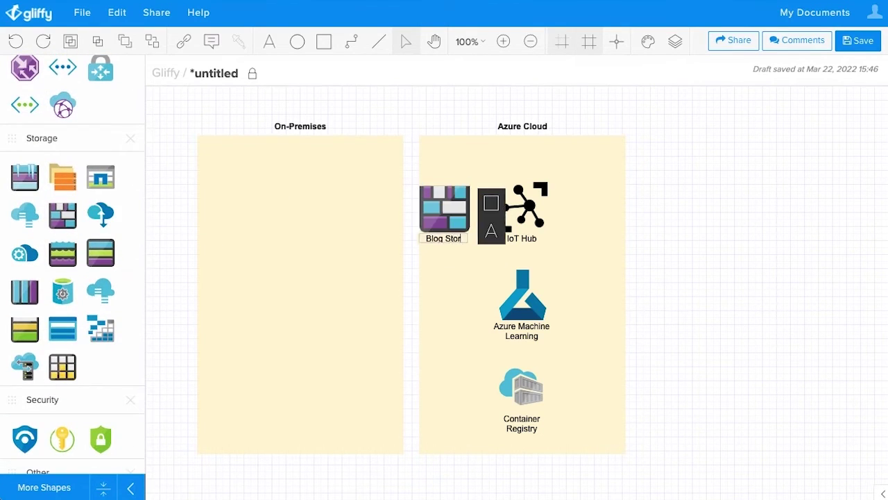
Extend the Azure Cloud and On-Premises rectangles downward to a matching height of about 550 px.
{"action": "left_click", "coordinate": [675, 42]}
{"action": "left_click", "coordinate": [611, 264]}
{"action": "scroll", "coordinate": [611, 264], "scroll_direction": "down", "scroll_amount": 2}
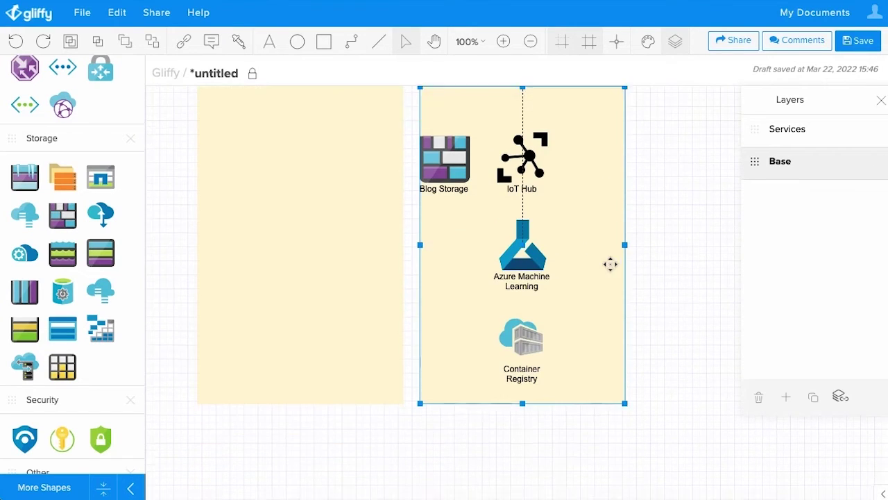
{"action": "left_click_drag", "start_coordinate": [521, 403], "coordinate": [524, 472]}
{"action": "left_click", "coordinate": [328, 382]}
{"action": "scroll", "coordinate": [328, 382], "scroll_direction": "down", "scroll_amount": 1}
{"action": "left_click_drag", "start_coordinate": [300, 372], "coordinate": [301, 433]}
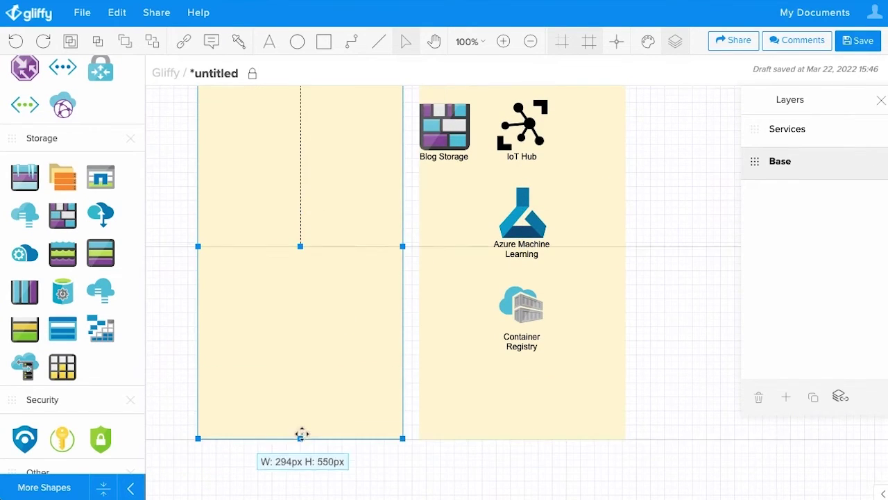
{"action": "key", "text": "Escape"}
Move IoT Hub, Azure Machine Learning and Container Registry down together and place Blog Storage above them in the same column.
{"action": "scroll", "coordinate": [522, 277], "scroll_direction": "up", "scroll_amount": 2}
{"action": "left_click", "coordinate": [522, 181]}
{"action": "left_click", "coordinate": [522, 278], "text": "shift"}
{"action": "left_click", "coordinate": [524, 366], "text": "shift"}
{"action": "left_click_drag", "start_coordinate": [524, 365], "coordinate": [521, 442]}
{"action": "scroll", "coordinate": [522, 442], "scroll_direction": "down", "scroll_amount": 2}
{"action": "scroll", "coordinate": [447, 112], "scroll_direction": "up", "scroll_amount": 2}
{"action": "left_click_drag", "start_coordinate": [445, 179], "coordinate": [522, 153]}
{"action": "scroll", "coordinate": [652, 264], "scroll_direction": "up", "scroll_amount": 1}
{"action": "scroll", "coordinate": [244, 199], "scroll_direction": "down", "scroll_amount": 2}
Place a basic star shape in the On-Premises rectangle and label it "Generated Model" in bold.
{"action": "scroll", "coordinate": [93, 316], "scroll_direction": "down", "scroll_amount": 15}
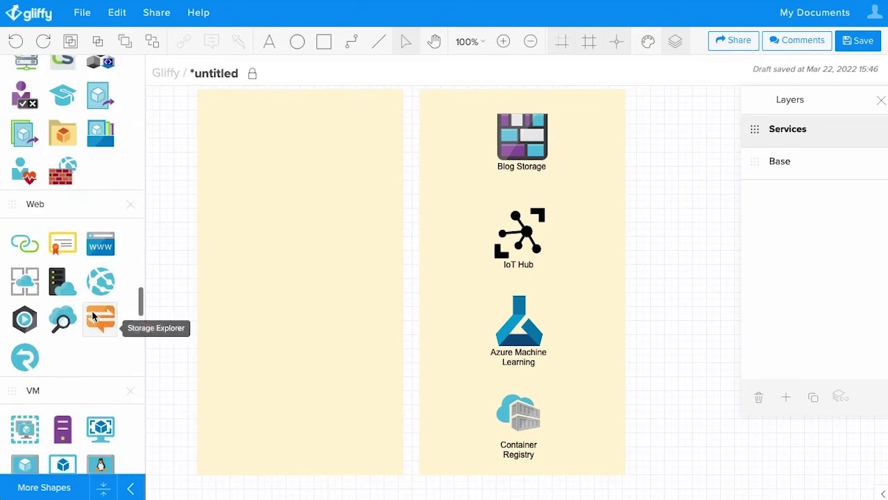
{"action": "scroll", "coordinate": [91, 310], "scroll_direction": "down", "scroll_amount": 6}
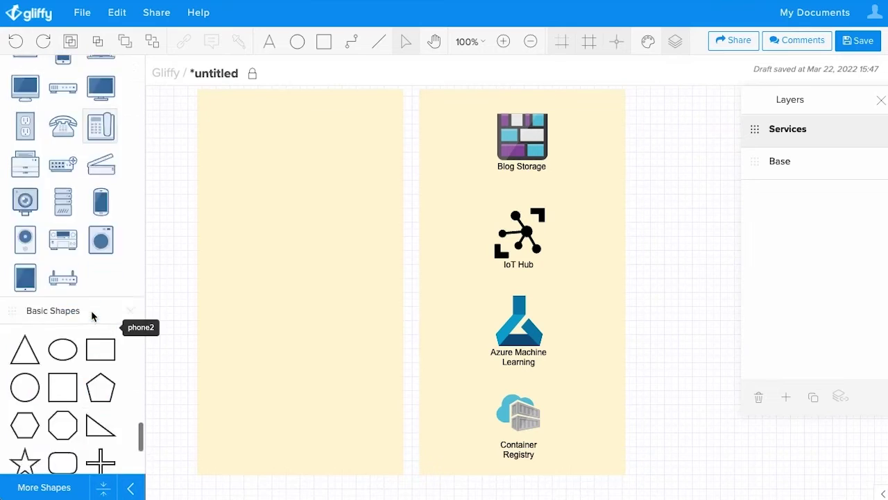
{"action": "left_click_drag", "start_coordinate": [24, 213], "coordinate": [324, 323]}
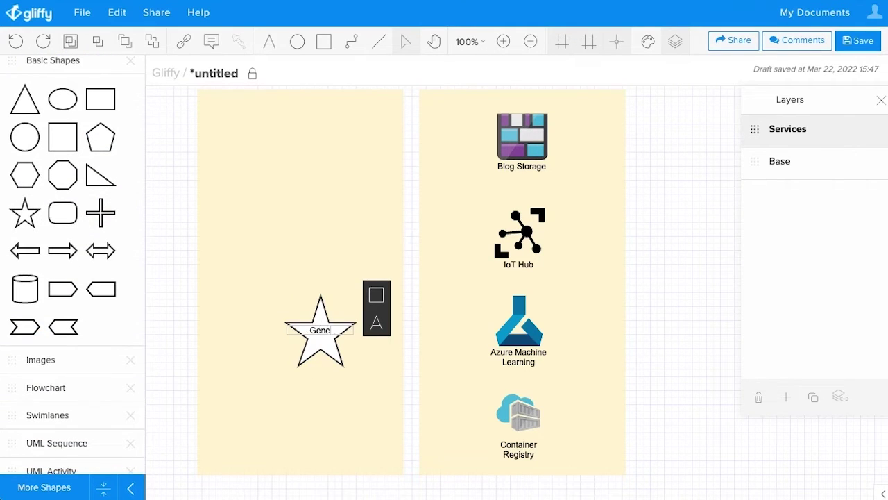
{"action": "left_click", "coordinate": [376, 322]}
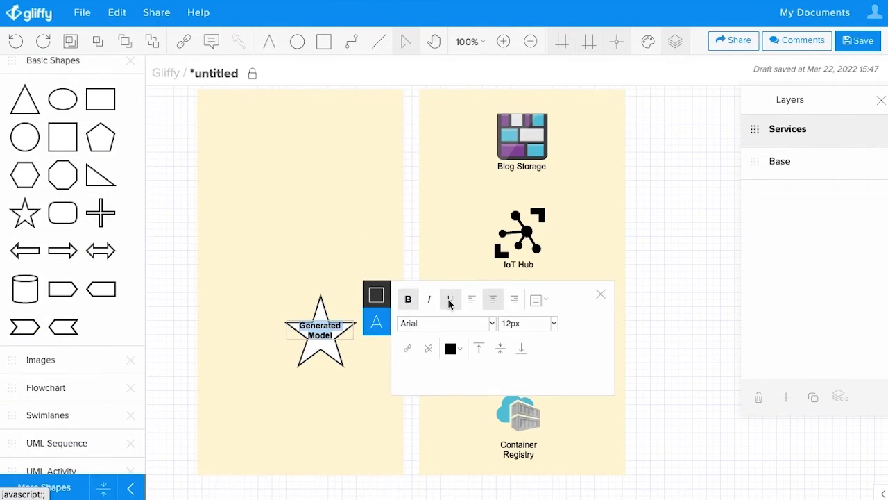
Remove the star's outline and fill it with a golden yellow darker than the container rectangles.
{"action": "left_click", "coordinate": [376, 295]}
{"action": "left_click", "coordinate": [476, 305]}
{"action": "left_click", "coordinate": [476, 306]}
{"action": "left_click", "coordinate": [410, 306]}
{"action": "left_click", "coordinate": [591, 429]}
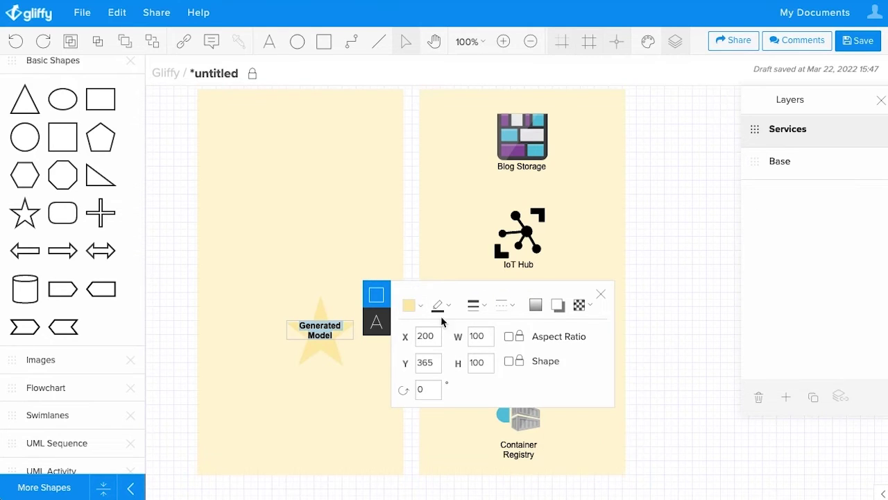
{"action": "left_click", "coordinate": [409, 305]}
{"action": "left_click", "coordinate": [587, 436]}
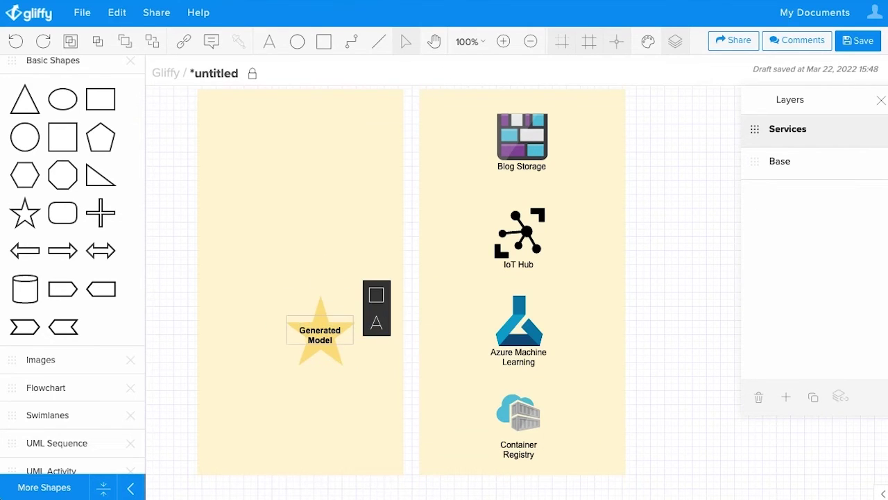
Shrink the Generated Model star and move it beside Azure Machine Learning in the Azure Cloud rectangle.
{"action": "left_click", "coordinate": [344, 362]}
{"action": "left_click", "coordinate": [344, 362]}
{"action": "left_click_drag", "start_coordinate": [357, 294], "coordinate": [589, 432]}
{"action": "left_click", "coordinate": [620, 363]}
Duplicate the star, position the copy beside Container Registry and label it "Stored Model".
{"action": "key", "text": "ctrl+d"}
{"action": "double_click", "coordinate": [595, 443]}
{"action": "type", "text": "Stored Model"}
{"action": "left_click", "coordinate": [599, 432]}
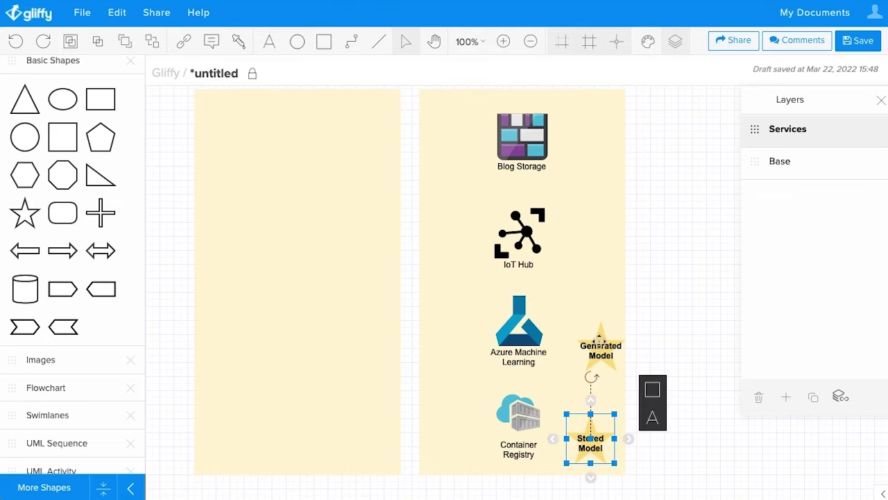
{"action": "left_click", "coordinate": [680, 264]}
Duplicate the Generated Model star into the lower part of the On-Premises rectangle and label the copy "Model".
{"action": "scroll", "coordinate": [93, 104], "scroll_direction": "up", "scroll_amount": 10}
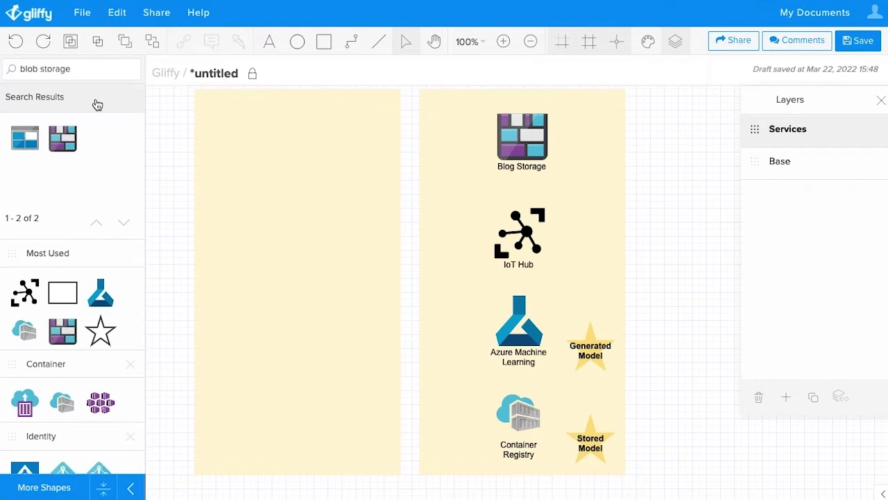
{"action": "left_click", "coordinate": [590, 350]}
{"action": "key", "text": "ctrl+d"}
{"action": "left_click_drag", "start_coordinate": [597, 355], "coordinate": [233, 340]}
{"action": "double_click", "coordinate": [233, 345]}
{"action": "type", "text": "Model"}
Search the shapes for "edge", place the blue cloud-and-gear icon midway down the On-Premises rectangle and label it "Stack Edge".
{"action": "triple_click", "coordinate": [70, 69]}
{"action": "type", "text": "edge"}
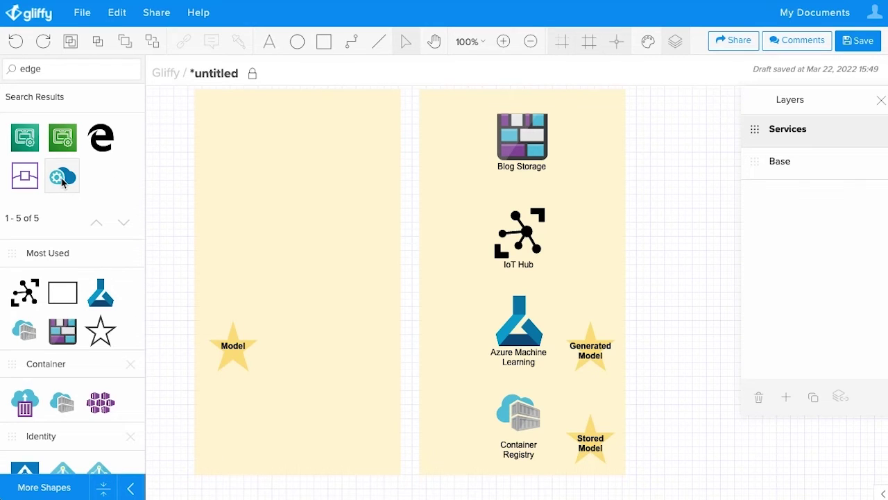
{"action": "left_click_drag", "start_coordinate": [63, 183], "coordinate": [254, 239]}
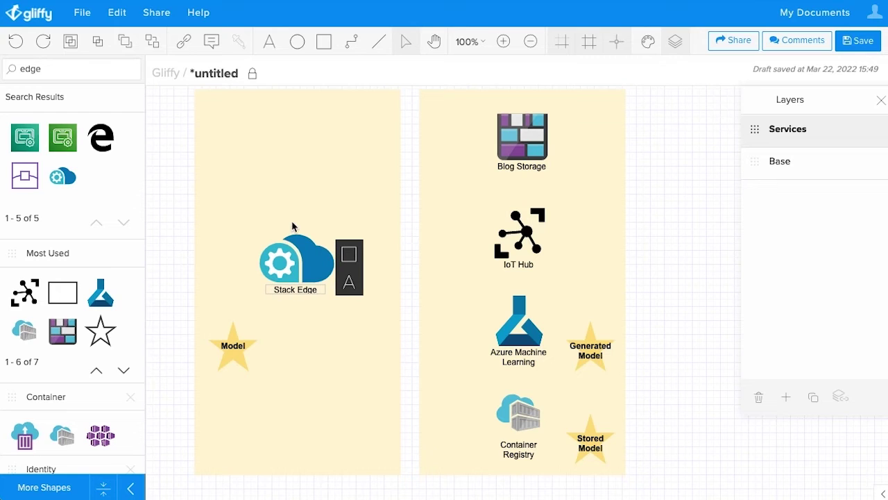
Search the shapes for "data", place the light blue database cylinder above Stack Edge and label it "Training Data".
{"action": "triple_click", "coordinate": [69, 68]}
{"action": "type", "text": "data"}
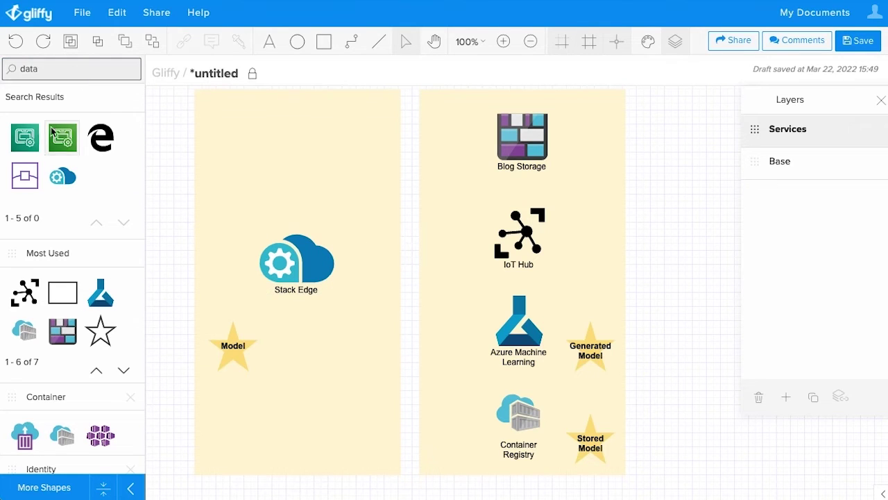
{"action": "left_click", "coordinate": [124, 223]}
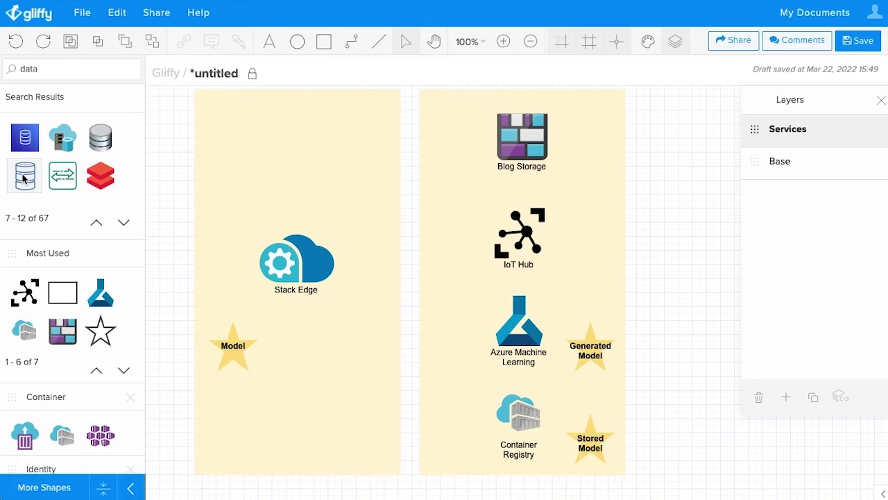
{"action": "left_click_drag", "start_coordinate": [23, 179], "coordinate": [277, 166]}
{"action": "type", "text": "Training Data"}
Shrink the Training Data icon and centre it near the top of the On-Premises rectangle.
{"action": "left_click", "coordinate": [214, 164]}
{"action": "left_click", "coordinate": [295, 142]}
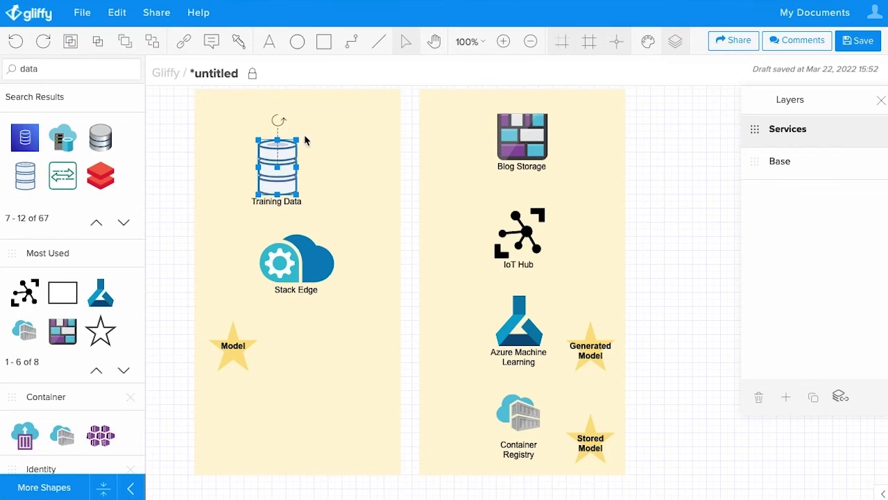
{"action": "left_click_drag", "start_coordinate": [305, 141], "coordinate": [325, 110]}
Place the Storage Accounts (classic) icon near the bottom of the On-Premises rectangle and label it "Sampled Data".
{"action": "scroll", "coordinate": [59, 256], "scroll_direction": "down", "scroll_amount": 15}
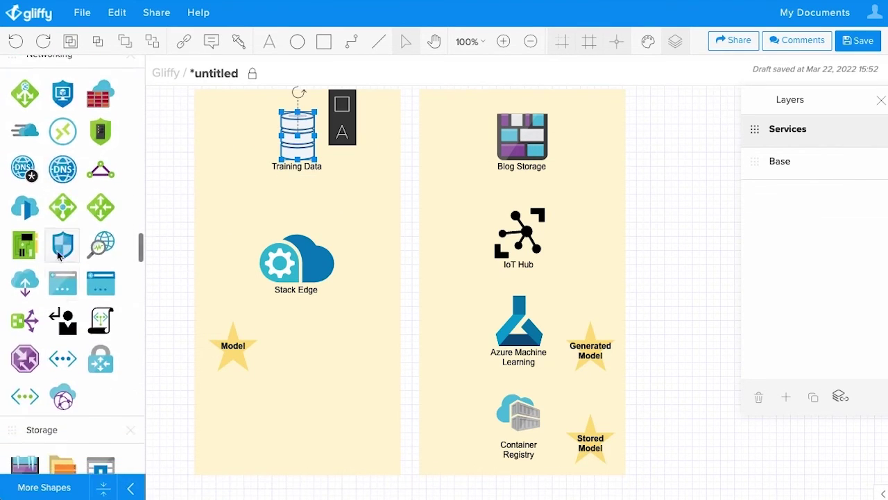
{"action": "scroll", "coordinate": [59, 257], "scroll_direction": "down", "scroll_amount": 8}
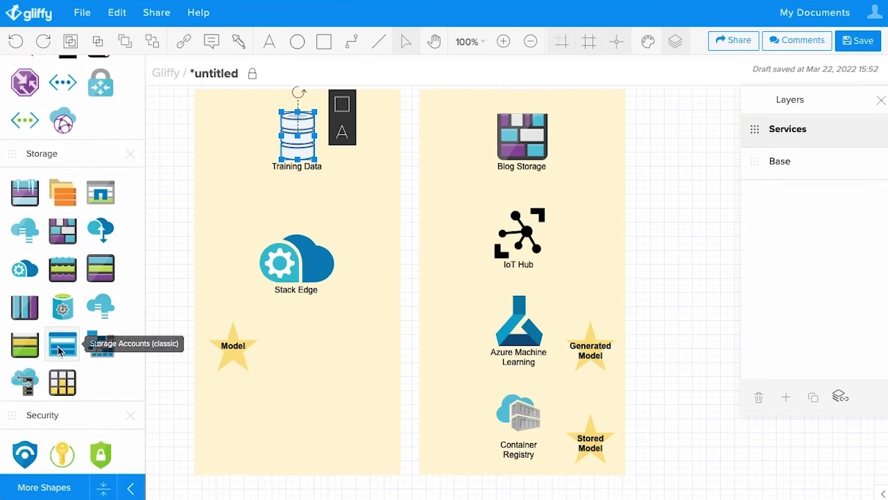
{"action": "left_click_drag", "start_coordinate": [59, 351], "coordinate": [307, 437]}
{"action": "type", "text": "Sampled Data"}
Duplicate the Sampled Data icon twice and align the three icons in a row along the bottom of the On-Premises rectangle.
{"action": "left_click", "coordinate": [253, 410]}
{"action": "key", "text": "ctrl+d"}
{"action": "left_click_drag", "start_coordinate": [251, 434], "coordinate": [374, 432]}
{"action": "left_click_drag", "start_coordinate": [417, 379], "coordinate": [243, 430]}
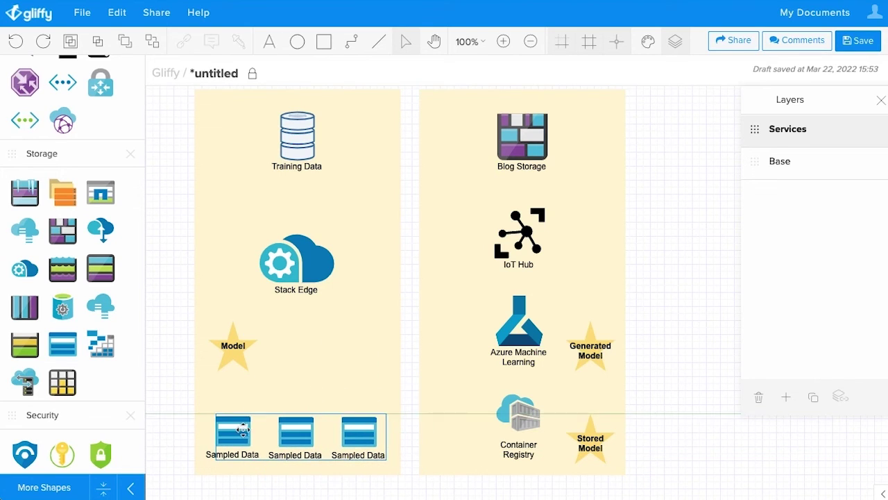
{"action": "left_click", "coordinate": [184, 433]}
Shrink the Blog Storage icon slightly and centre it above IoT Hub in the Azure Cloud rectangle.
{"action": "scroll", "coordinate": [263, 419], "scroll_direction": "up", "scroll_amount": 1}
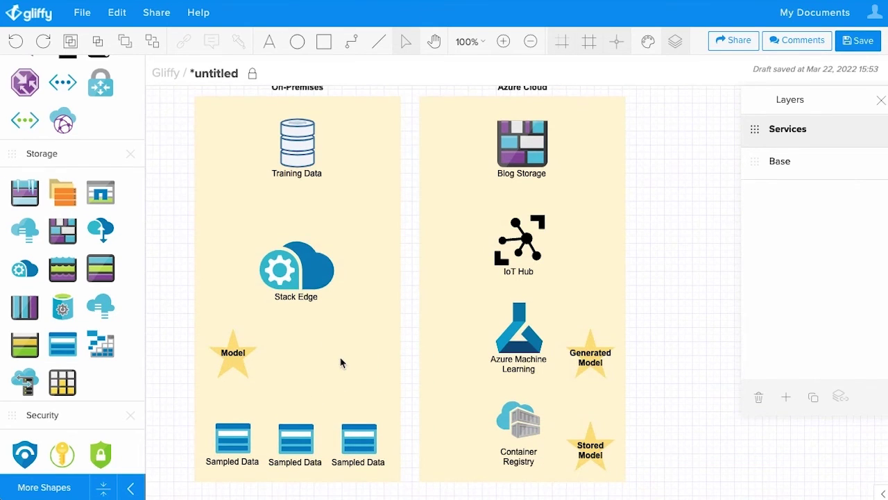
{"action": "left_click", "coordinate": [528, 146]}
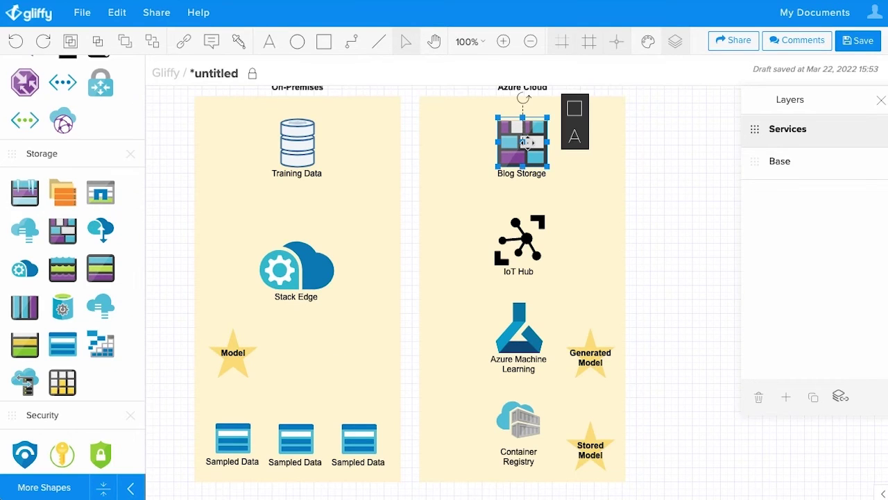
{"action": "left_click_drag", "start_coordinate": [547, 118], "coordinate": [538, 127]}
{"action": "left_click", "coordinate": [685, 175]}
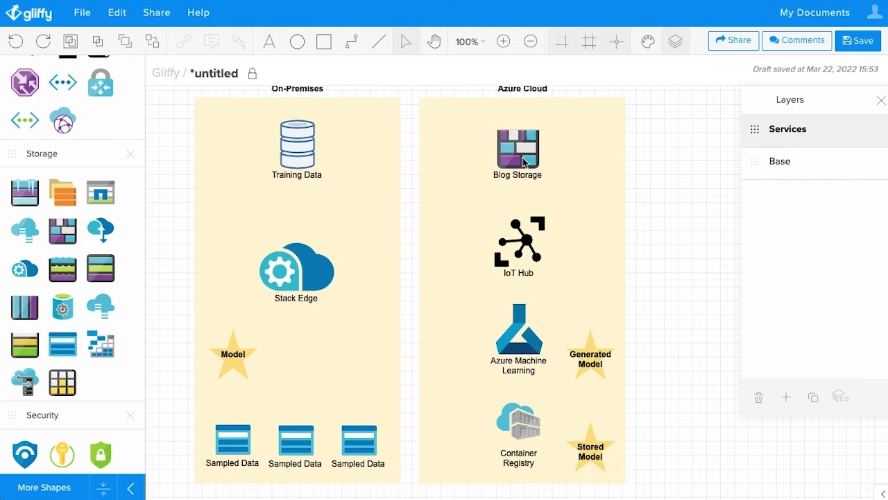
{"action": "mouse_move", "coordinate": [524, 162]}
{"action": "left_mouse_down"}
{"action": "mouse_move", "coordinate": [528, 154]}
{"action": "mouse_move", "coordinate": [518, 156]}
{"action": "left_mouse_up"}
{"action": "left_click", "coordinate": [711, 172]}
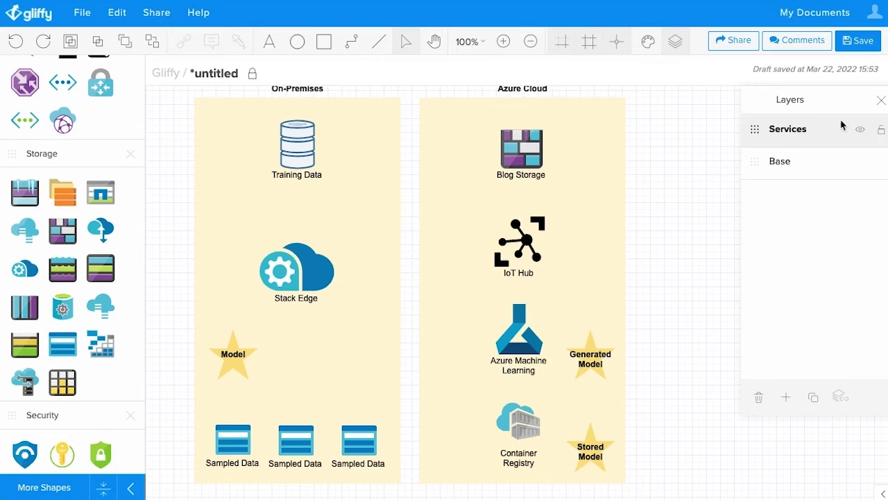
Close the layer list and draw a vertical connector between Stack Edge and Training Data.
{"action": "left_click", "coordinate": [883, 103]}
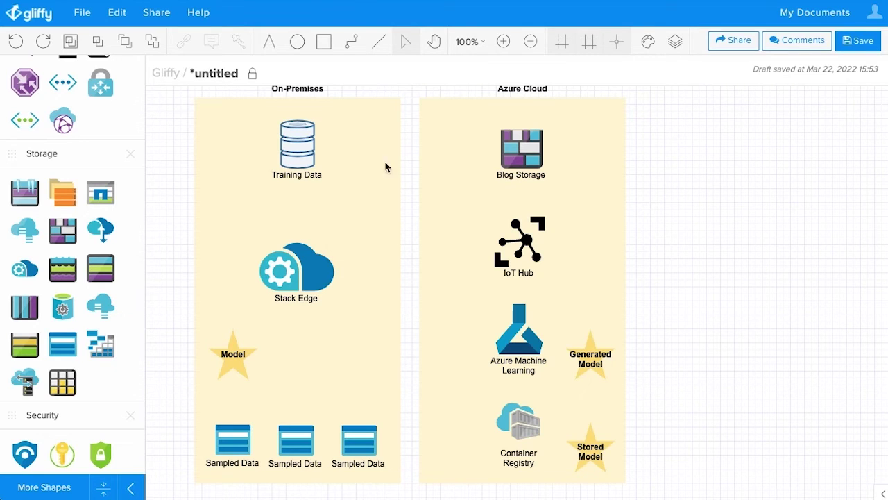
{"action": "left_click", "coordinate": [352, 46]}
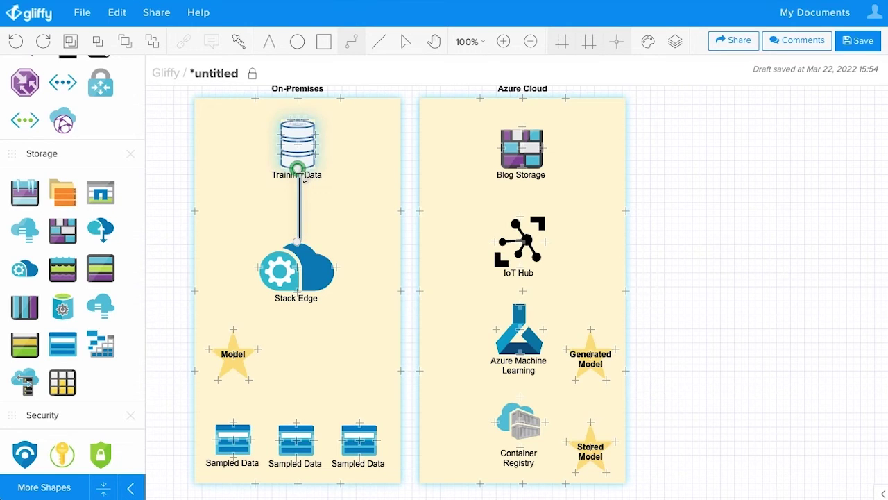
{"action": "left_click_drag", "start_coordinate": [306, 178], "coordinate": [306, 179]}
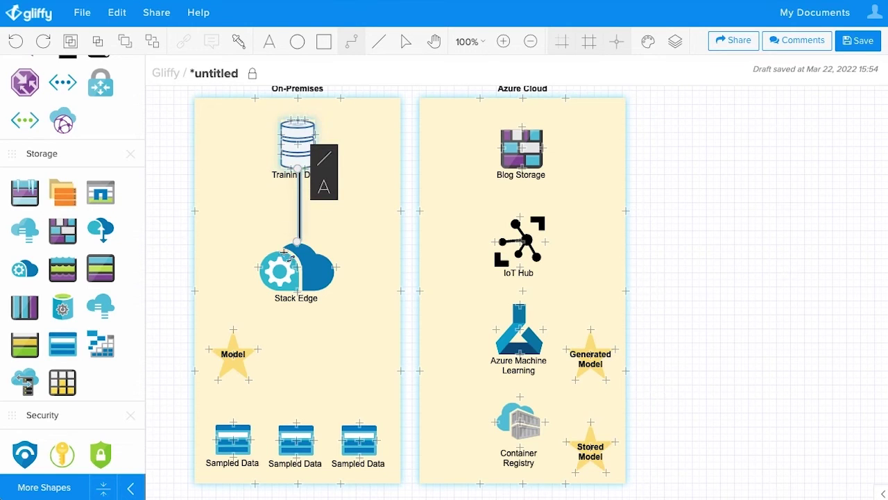
Set the start of the connector between Training Data and Stack Edge to an open arrowhead.
{"action": "left_click", "coordinate": [323, 158]}
{"action": "left_click", "coordinate": [360, 162]}
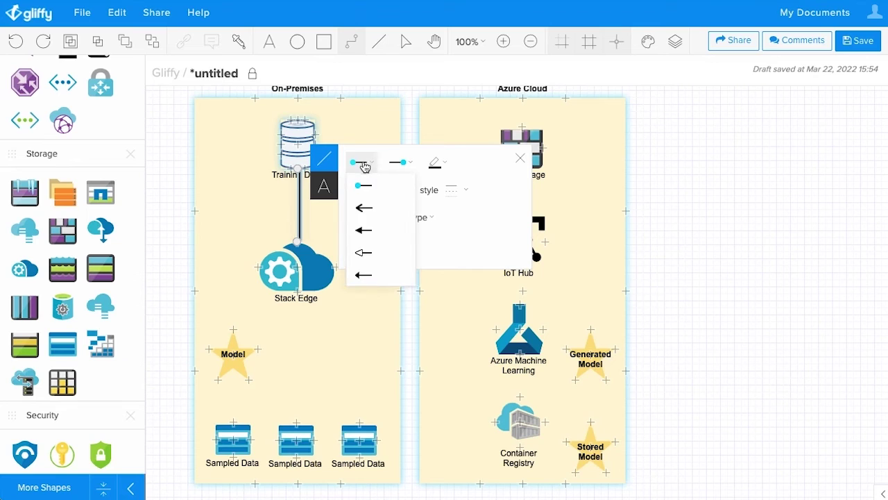
{"action": "left_click", "coordinate": [368, 216]}
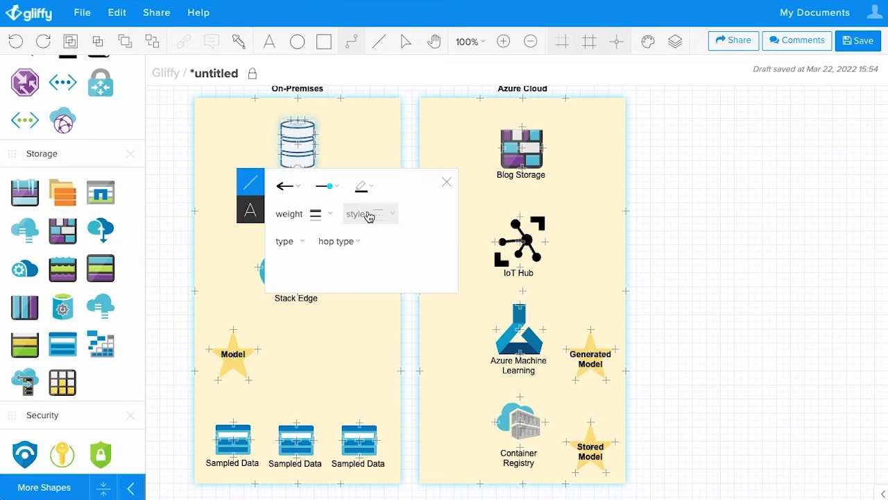
Set the end of the connector between Training Data and Stack Edge to an open arrowhead and close the line settings.
{"action": "left_click", "coordinate": [324, 187]}
{"action": "left_click", "coordinate": [341, 232]}
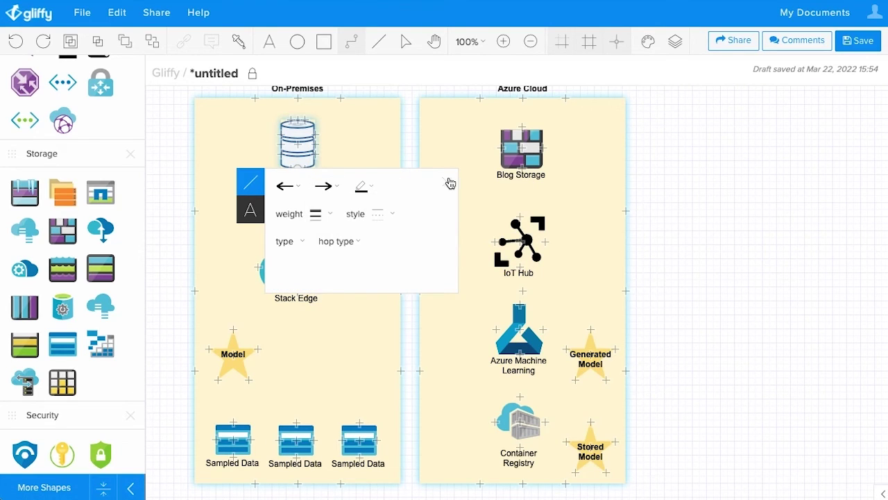
{"action": "left_click", "coordinate": [448, 182]}
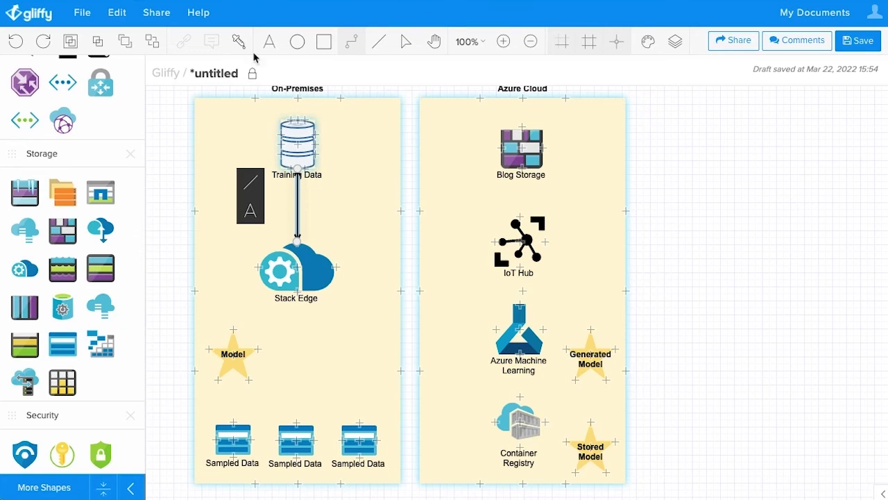
Place the Training Data label above its icon and move the icon slightly down, centred over Stack Edge.
{"action": "left_click", "coordinate": [406, 41]}
{"action": "left_click", "coordinate": [304, 145]}
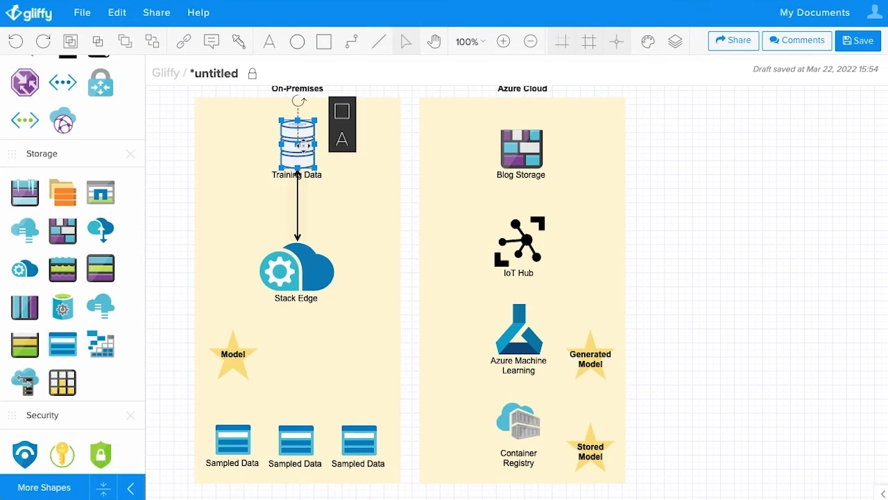
{"action": "left_click", "coordinate": [343, 141]}
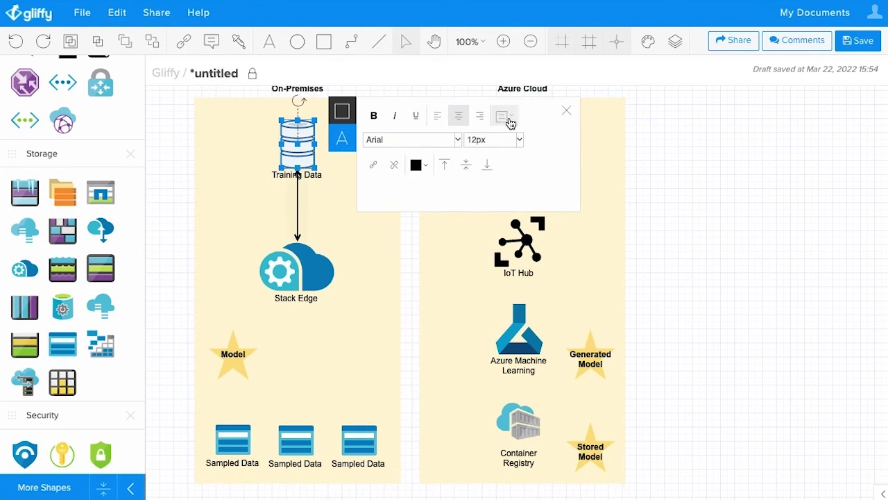
{"action": "left_click", "coordinate": [511, 123]}
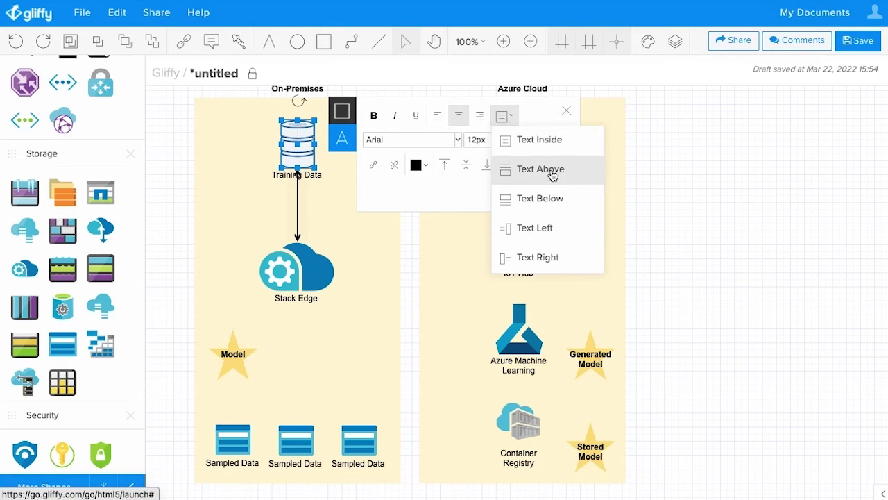
{"action": "left_click", "coordinate": [553, 169]}
{"action": "left_click", "coordinate": [168, 214]}
{"action": "mouse_move", "coordinate": [287, 139]}
{"action": "left_mouse_down"}
{"action": "mouse_move", "coordinate": [287, 161]}
{"action": "mouse_move", "coordinate": [286, 150]}
{"action": "left_mouse_up"}
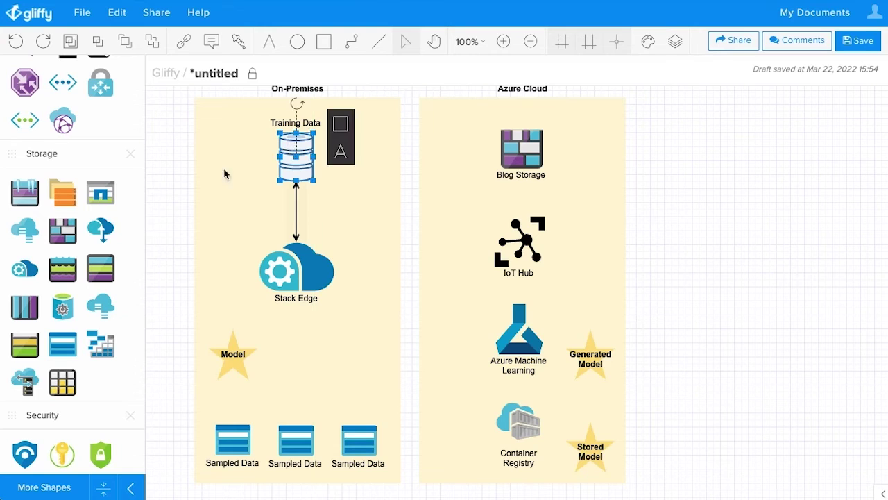
{"action": "left_click", "coordinate": [146, 260]}
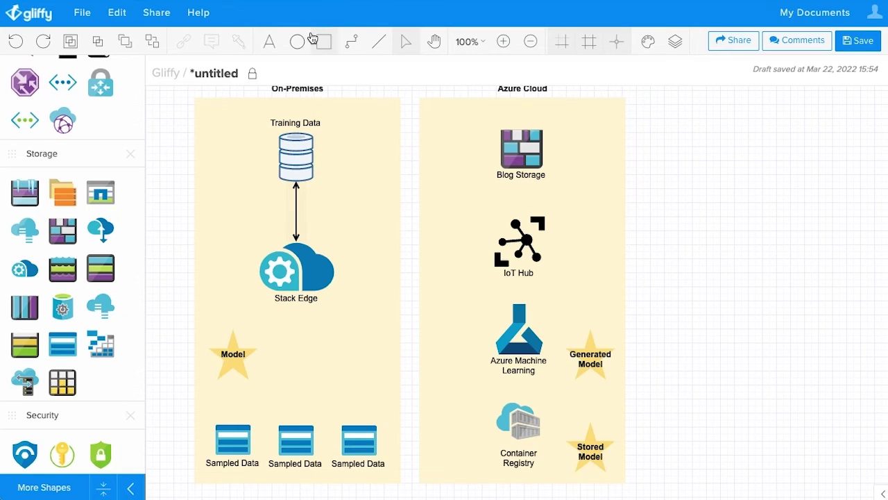
Draw an elbow connector from the left side of Stack Edge to the Model star, with an arrowhead only at the star.
{"action": "left_click", "coordinate": [352, 50]}
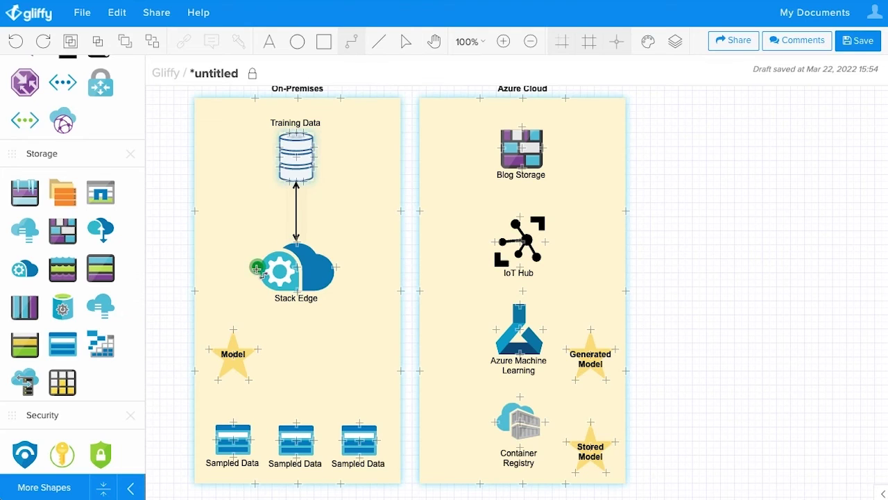
{"action": "left_click_drag", "start_coordinate": [258, 269], "coordinate": [232, 329]}
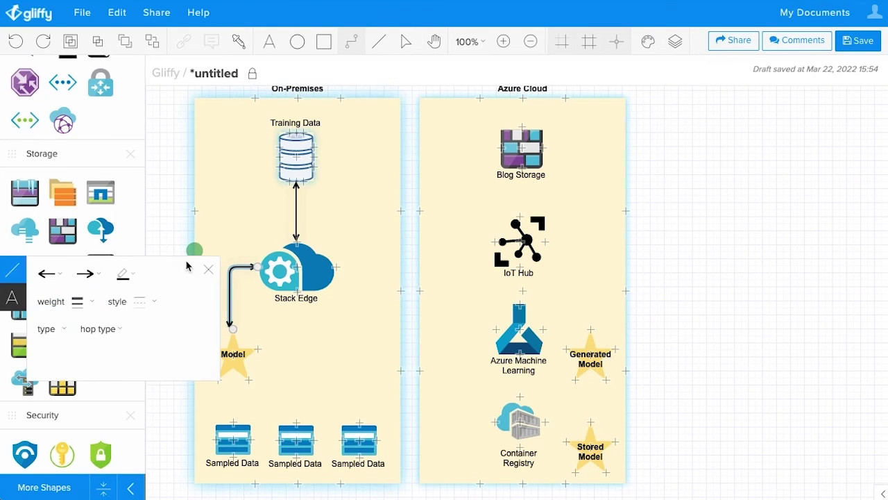
{"action": "left_click", "coordinate": [48, 275]}
{"action": "left_click", "coordinate": [73, 302]}
{"action": "left_click", "coordinate": [406, 43]}
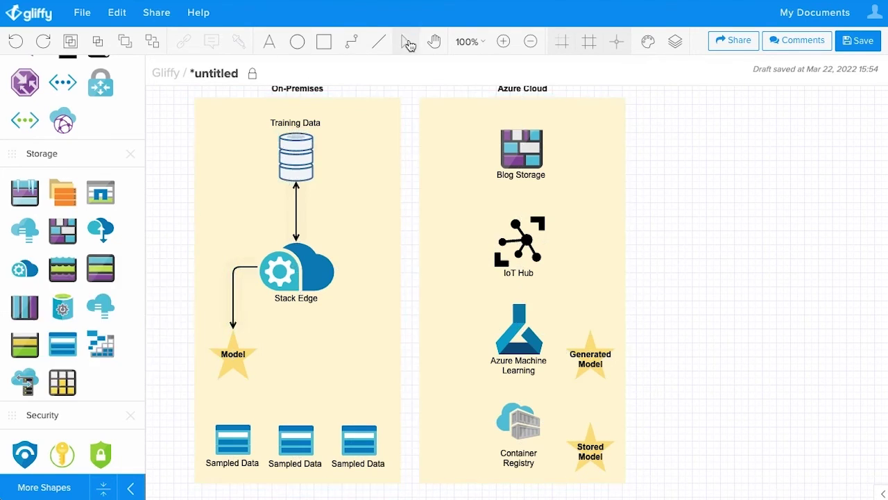
Draw a vertical connector from the bottom of Stack Edge to the middle Sampled Data icon, with open arrowheads at both ends.
{"action": "left_click", "coordinate": [352, 42]}
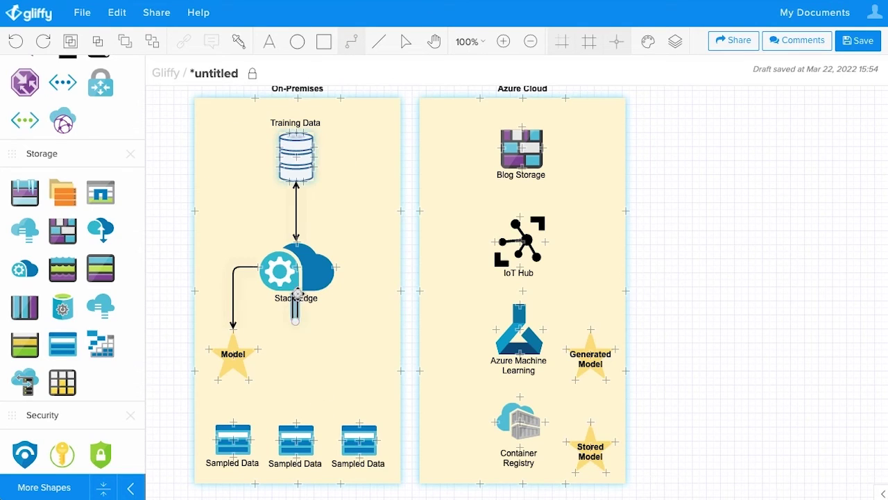
{"action": "left_click_drag", "start_coordinate": [296, 295], "coordinate": [297, 421]}
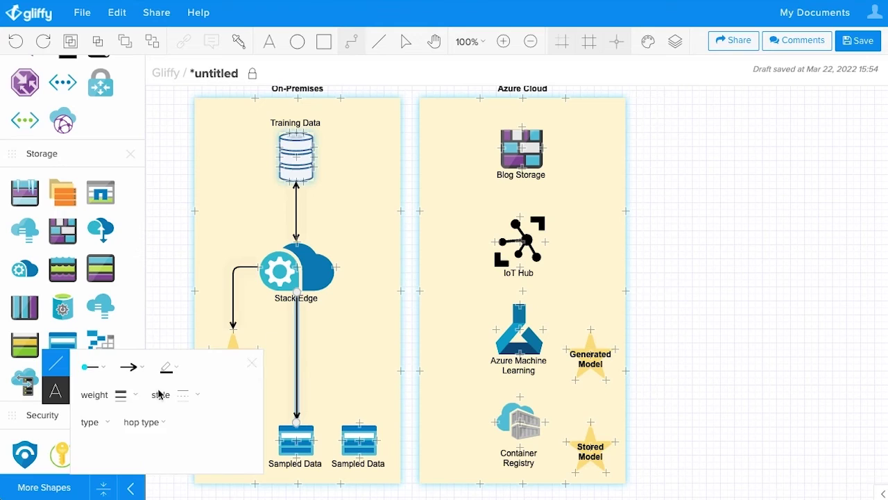
{"action": "left_click", "coordinate": [132, 366]}
{"action": "left_click", "coordinate": [94, 366]}
{"action": "left_click", "coordinate": [93, 412]}
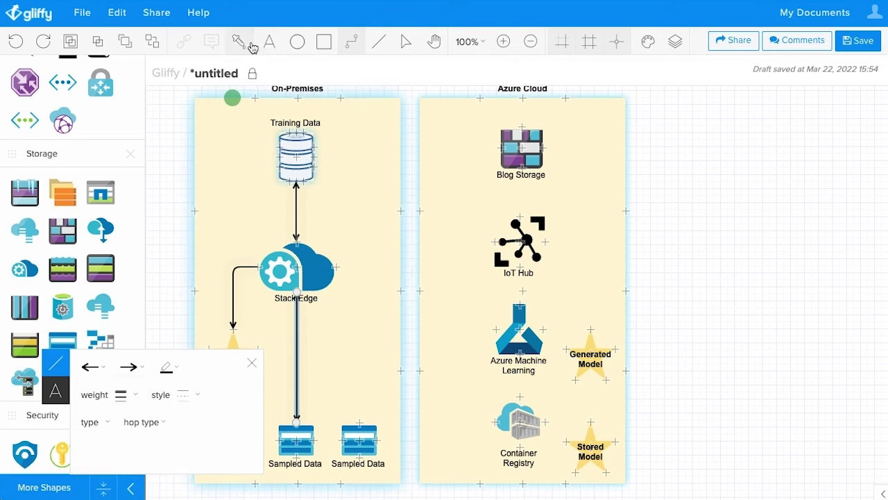
Connect the bottom of Stack Edge to the right and left Sampled Data icons with elbow connectors.
{"action": "left_click", "coordinate": [352, 42]}
{"action": "left_click_drag", "start_coordinate": [297, 292], "coordinate": [359, 421]}
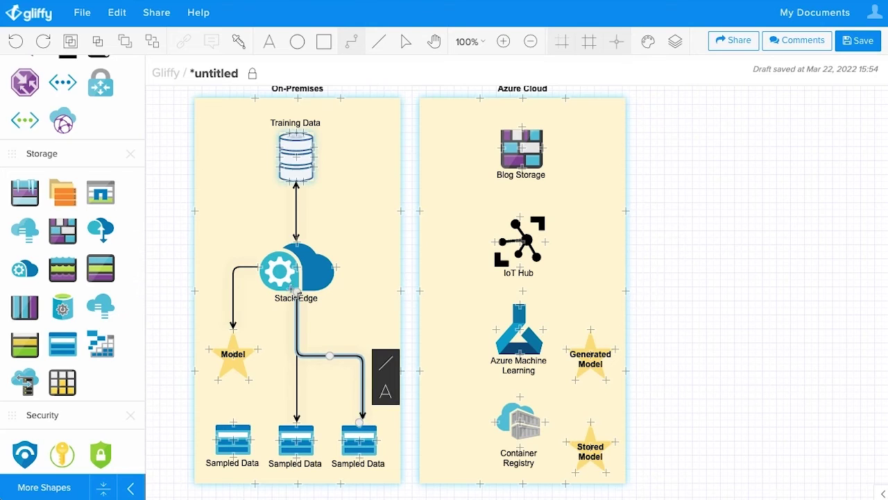
{"action": "left_click_drag", "start_coordinate": [231, 435], "coordinate": [297, 292]}
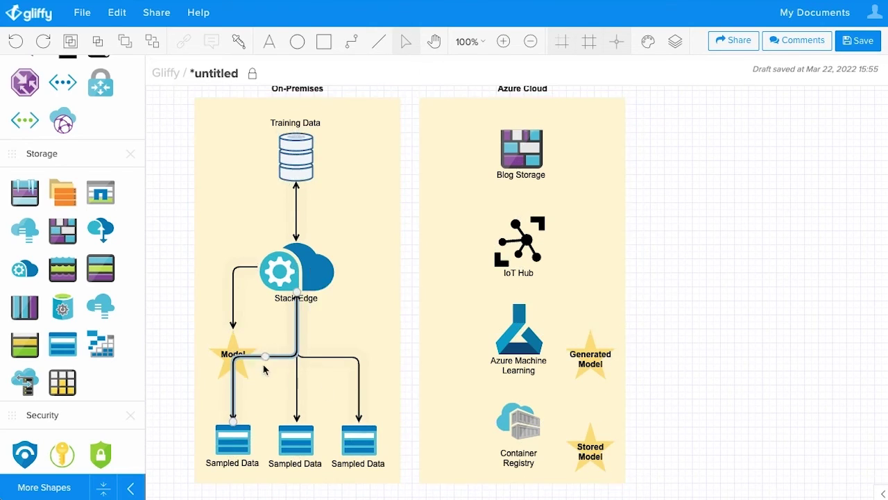
Lower the horizontal segments of both outer Sampled Data connectors to the same height just above the icons.
{"action": "left_click_drag", "start_coordinate": [263, 353], "coordinate": [265, 399]}
{"action": "left_click", "coordinate": [327, 356]}
{"action": "left_click_drag", "start_coordinate": [328, 356], "coordinate": [329, 399]}
{"action": "left_click", "coordinate": [744, 260]}
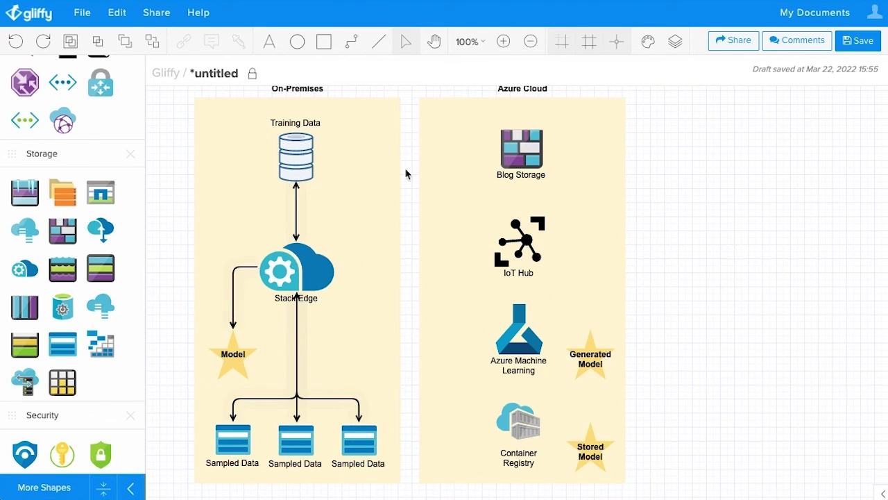
Connect Blog Storage and IoT Hub to the right side of Stack Edge with double-headed connectors, shifting the IoT Hub bend slightly right.
{"action": "left_click", "coordinate": [352, 40]}
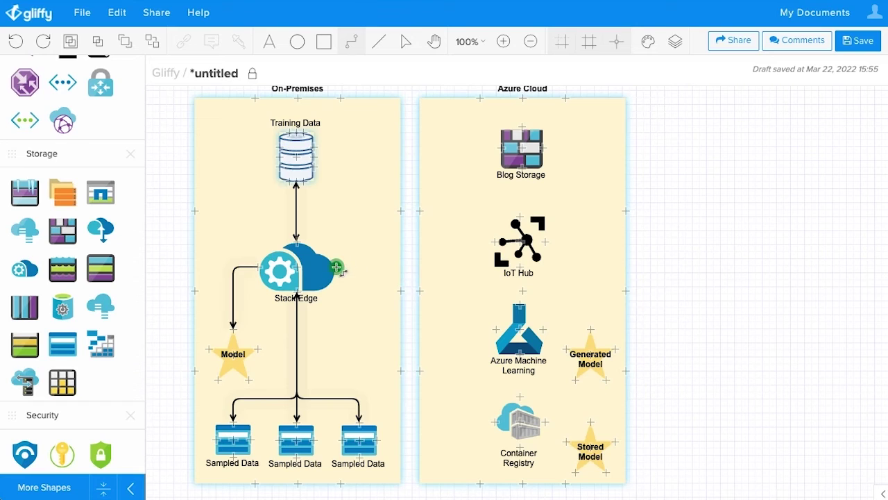
{"action": "left_click_drag", "start_coordinate": [499, 148], "coordinate": [336, 251]}
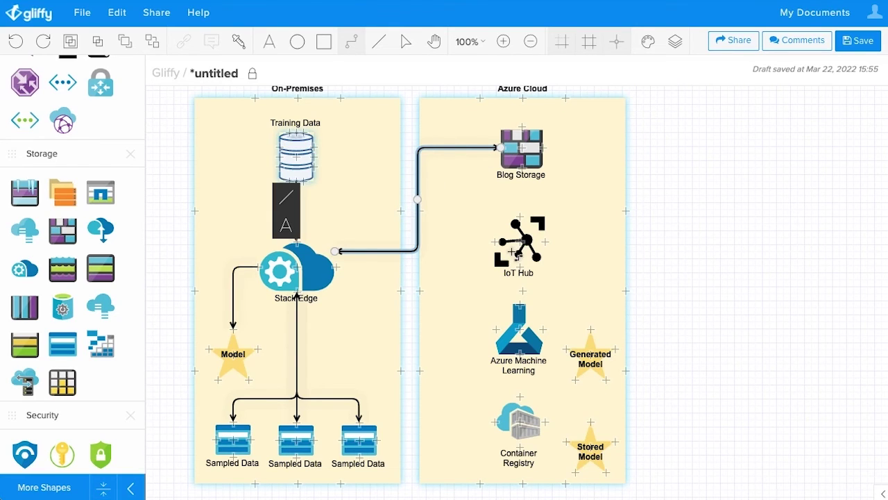
{"action": "left_click_drag", "start_coordinate": [493, 241], "coordinate": [338, 266]}
{"action": "left_click_drag", "start_coordinate": [417, 255], "coordinate": [432, 254]}
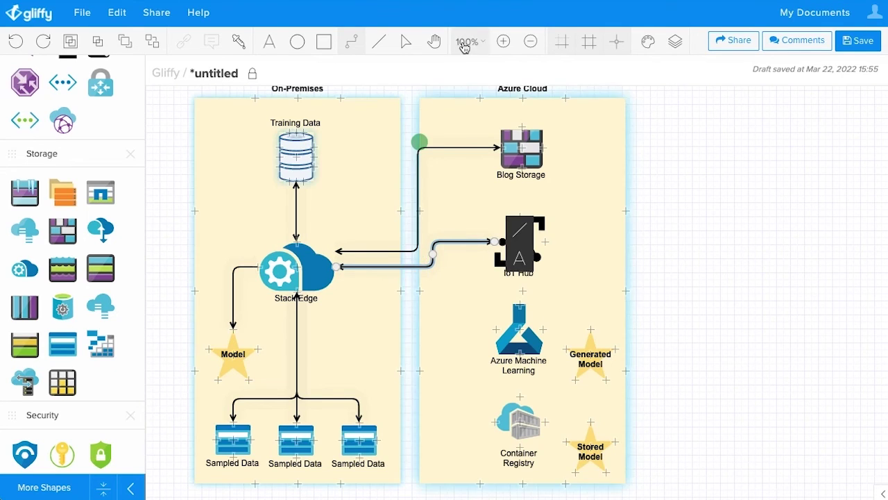
Connect Azure Machine Learning to Stack Edge with a double-headed connector and shift its bend and the Blog Storage connector's bend right.
{"action": "left_click_drag", "start_coordinate": [497, 330], "coordinate": [345, 296]}
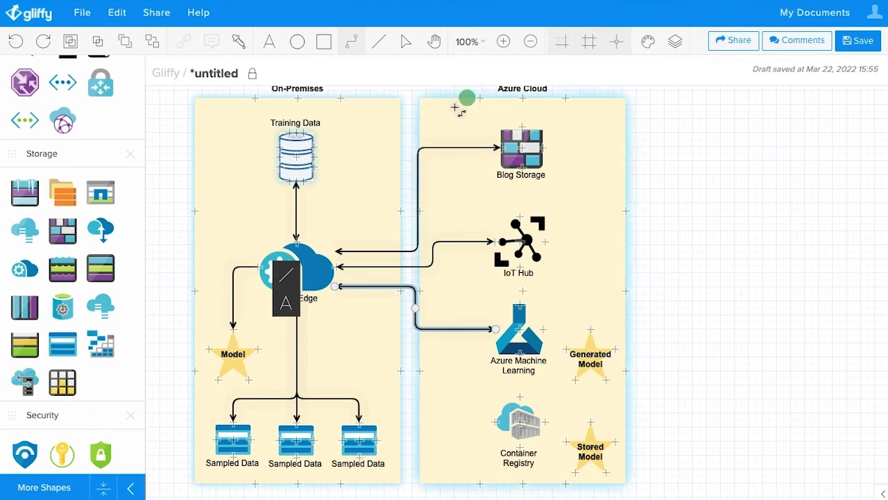
{"action": "left_click_drag", "start_coordinate": [415, 308], "coordinate": [433, 304]}
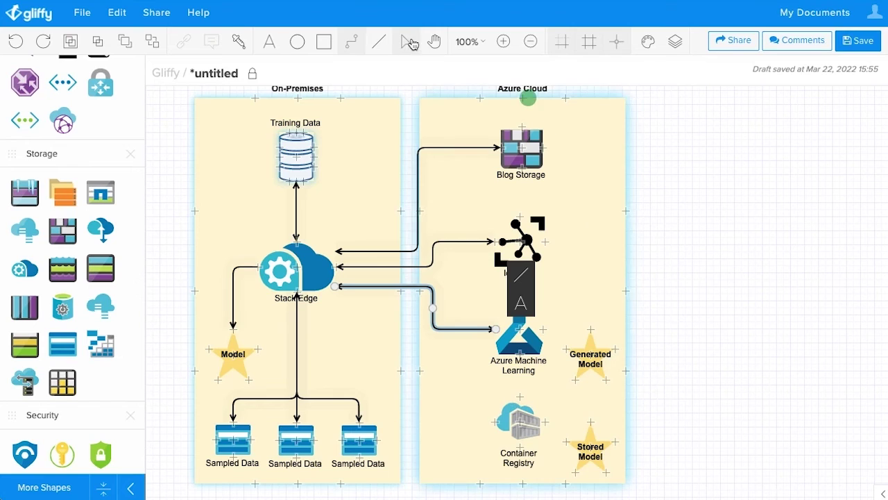
{"action": "left_click", "coordinate": [349, 43]}
{"action": "left_click_drag", "start_coordinate": [420, 208], "coordinate": [425, 200]}
Draw a short connector from Azure Machine Learning to the Generated Model star, with no arrowhead at its start.
{"action": "left_click", "coordinate": [348, 48]}
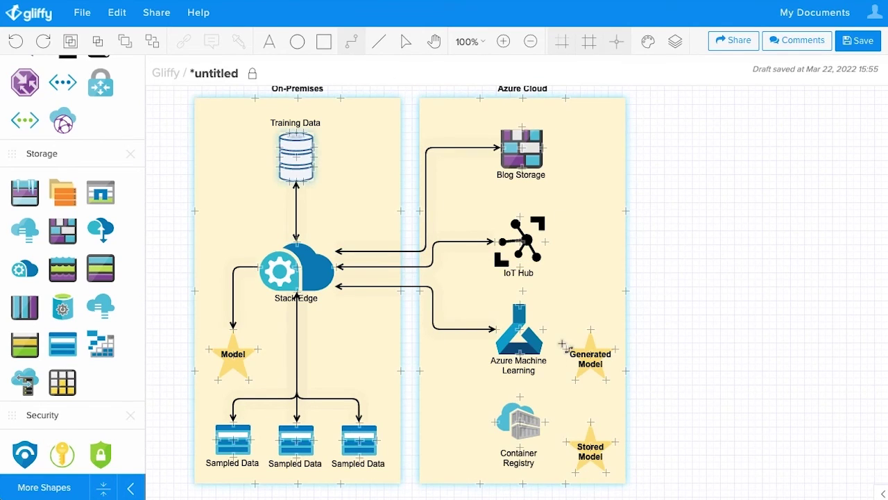
{"action": "left_click_drag", "start_coordinate": [544, 329], "coordinate": [590, 329]}
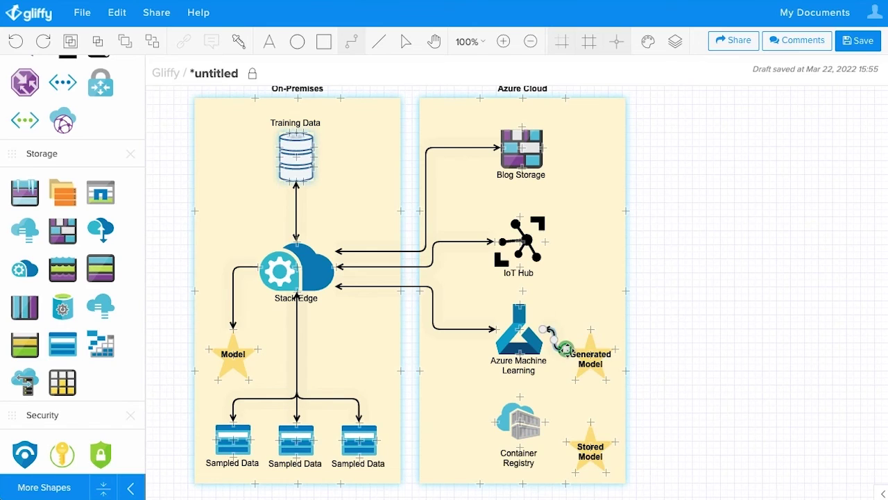
{"action": "left_click", "coordinate": [592, 338]}
{"action": "left_click", "coordinate": [636, 344]}
{"action": "left_click", "coordinate": [637, 365]}
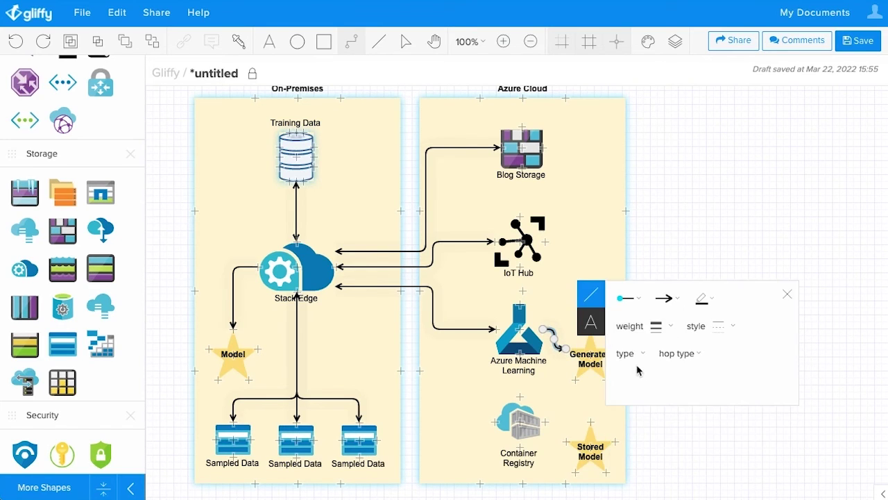
Draw one-way connectors from Container Registry to the Stored Model star and from Azure Machine Learning down to Container Registry.
{"action": "left_click_drag", "start_coordinate": [546, 421], "coordinate": [565, 442]}
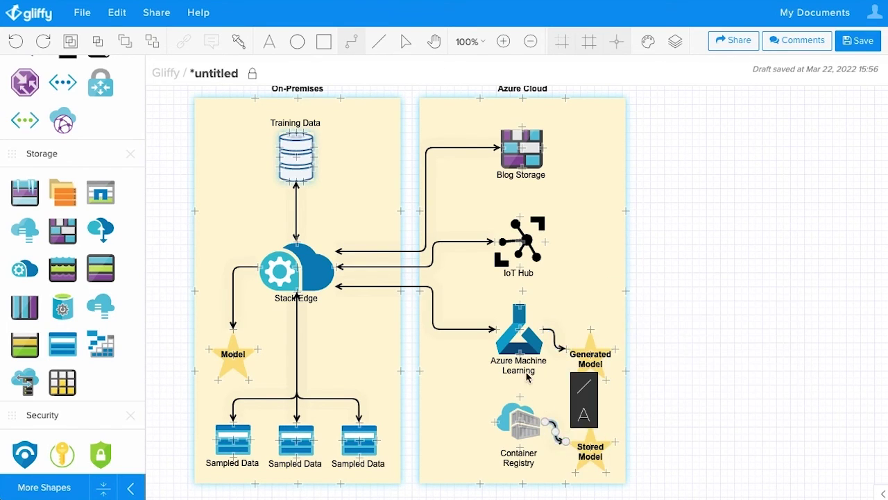
{"action": "left_click_drag", "start_coordinate": [519, 353], "coordinate": [522, 397]}
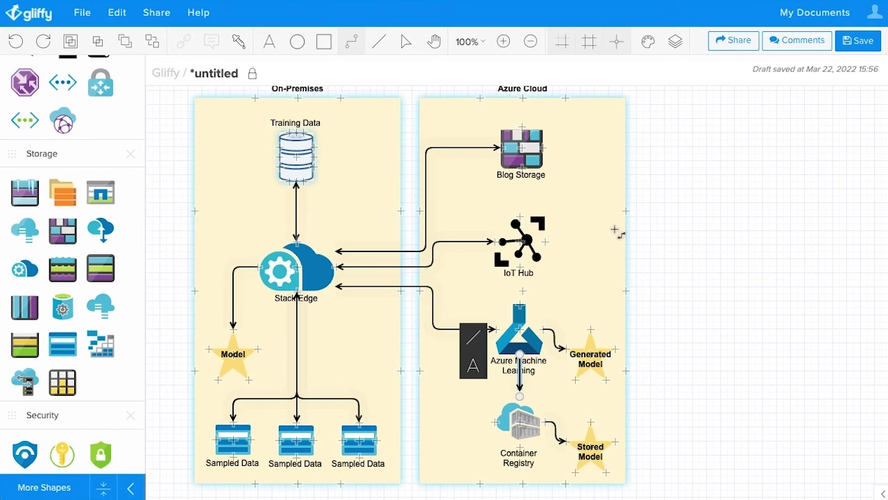
{"action": "left_click", "coordinate": [404, 42]}
{"action": "scroll", "coordinate": [795, 297], "scroll_direction": "up", "scroll_amount": 1}
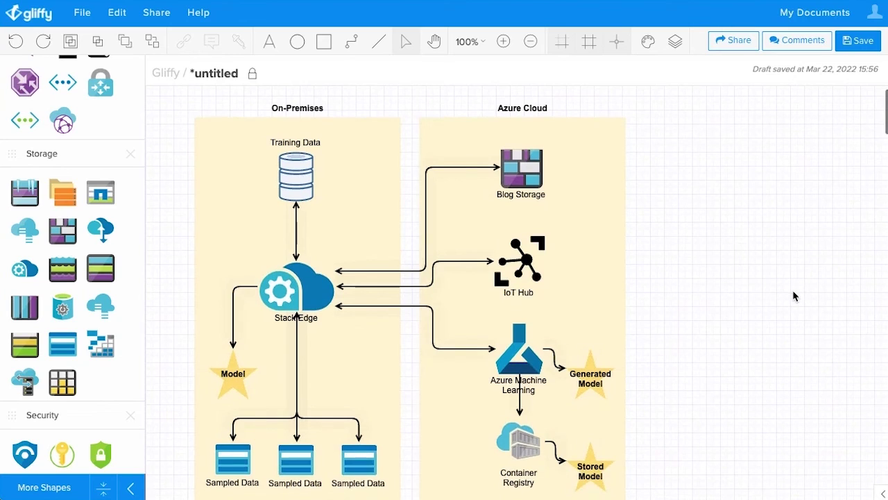
Unlock the Base layer and change the fill of the Azure Cloud rectangle to light green.
{"action": "left_click", "coordinate": [675, 43]}
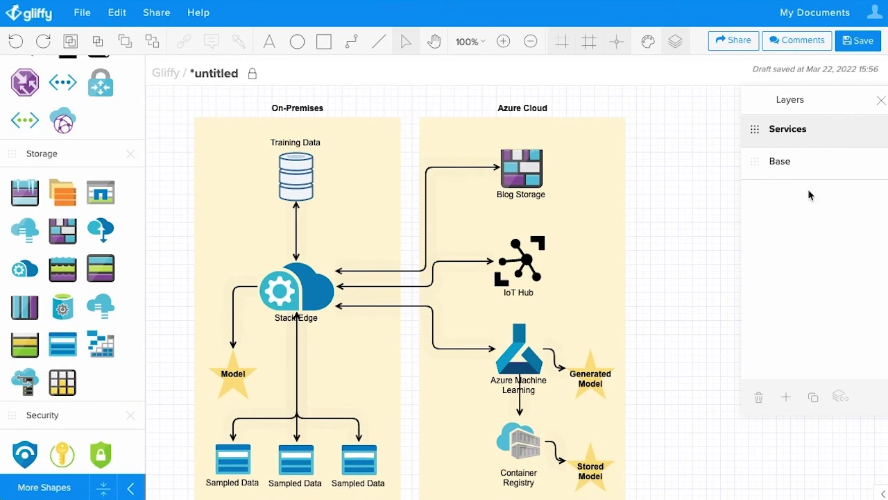
{"action": "left_click", "coordinate": [818, 165]}
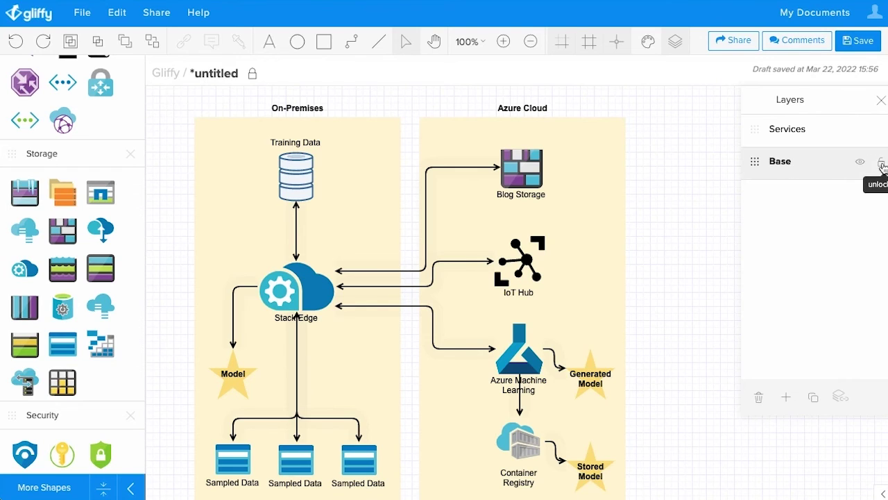
{"action": "left_click", "coordinate": [601, 152]}
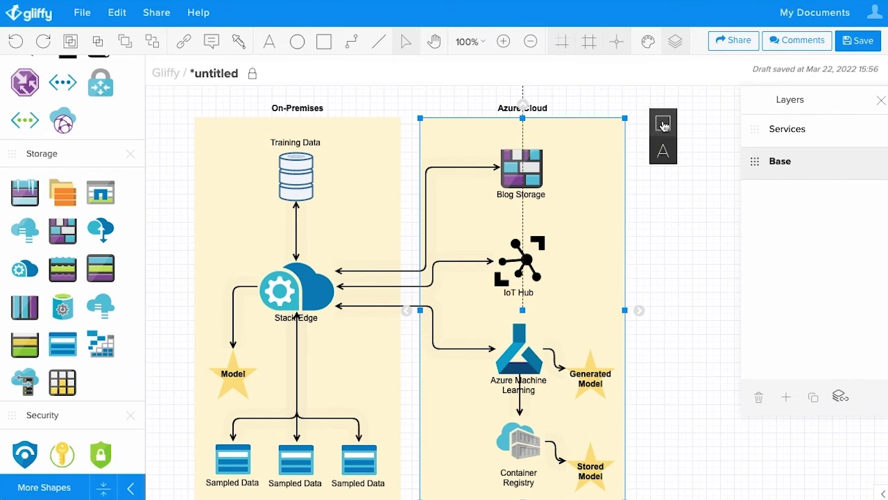
{"action": "left_click", "coordinate": [691, 134]}
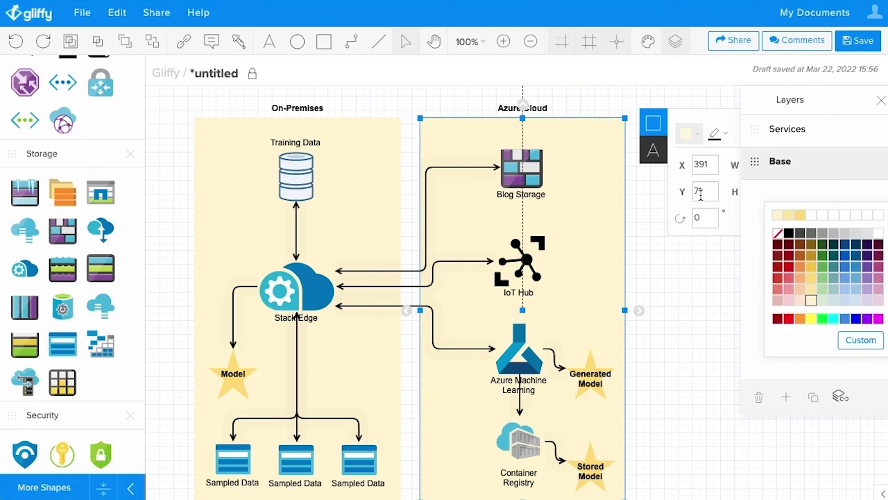
{"action": "left_click", "coordinate": [821, 301]}
{"action": "left_click", "coordinate": [681, 346]}
{"action": "scroll", "coordinate": [739, 364], "scroll_direction": "down", "scroll_amount": 1}
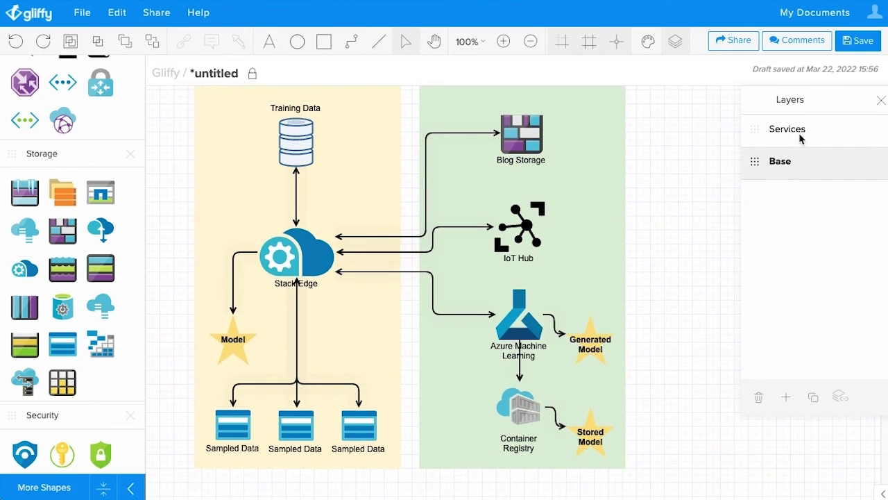
Close the layer list and fit the whole diagram to the screen.
{"action": "left_click", "coordinate": [881, 102]}
{"action": "scroll", "coordinate": [709, 288], "scroll_direction": "up", "scroll_amount": 1}
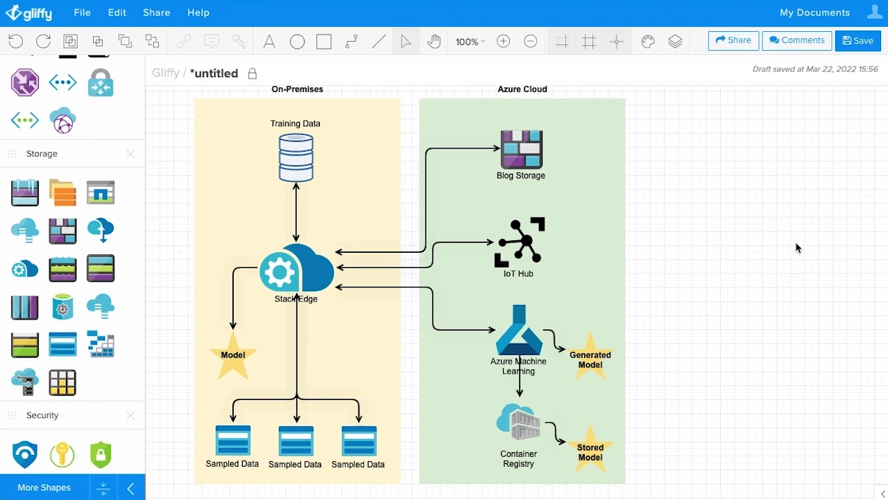
{"action": "left_click", "coordinate": [468, 42]}
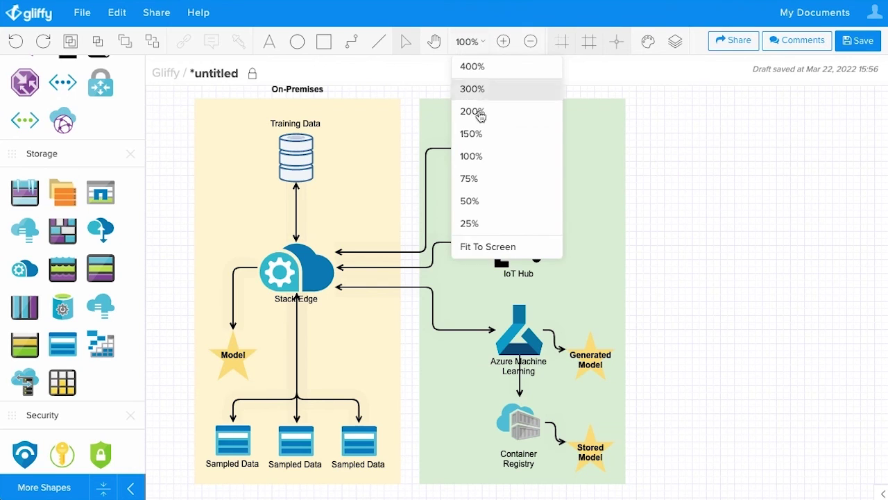
{"action": "left_click", "coordinate": [488, 247]}
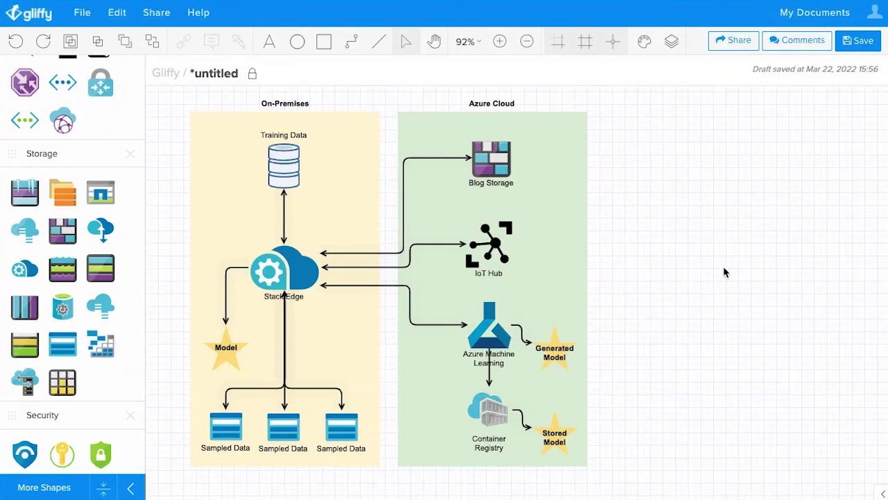